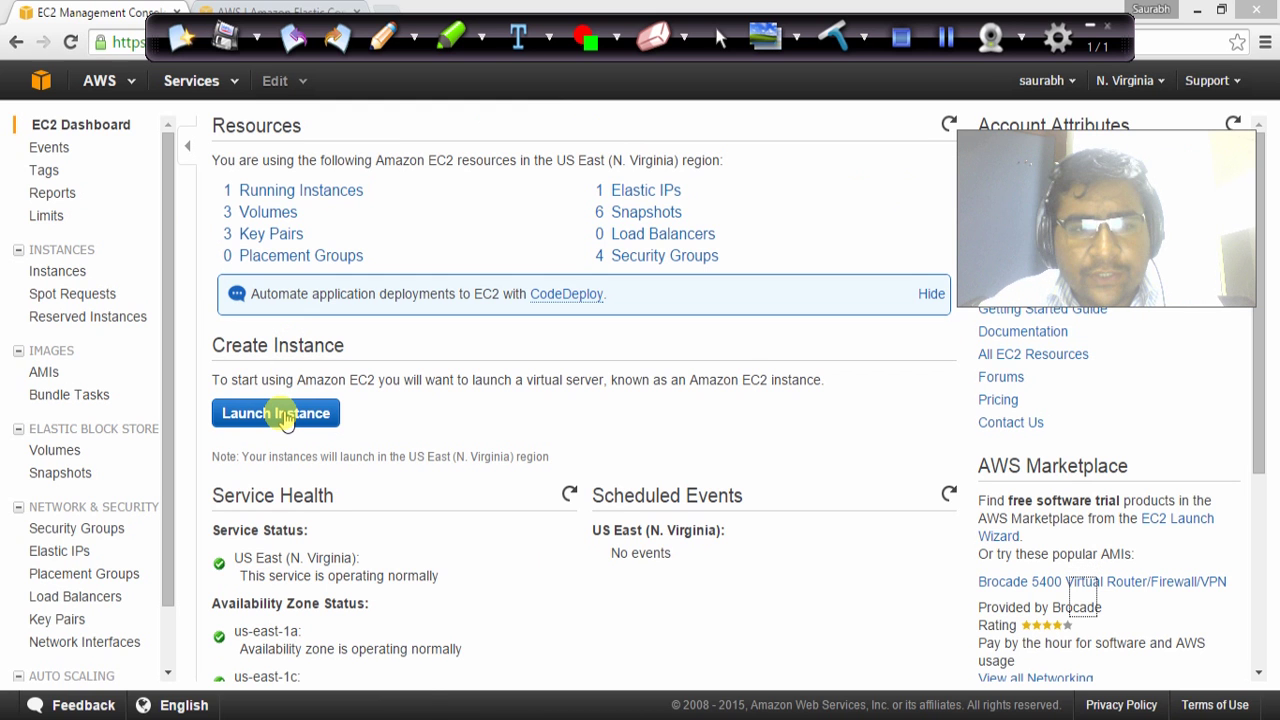
Step: Start launching a new EC2 instance and look through the AWS Marketplace and Community AMIs
left_click(280, 413)
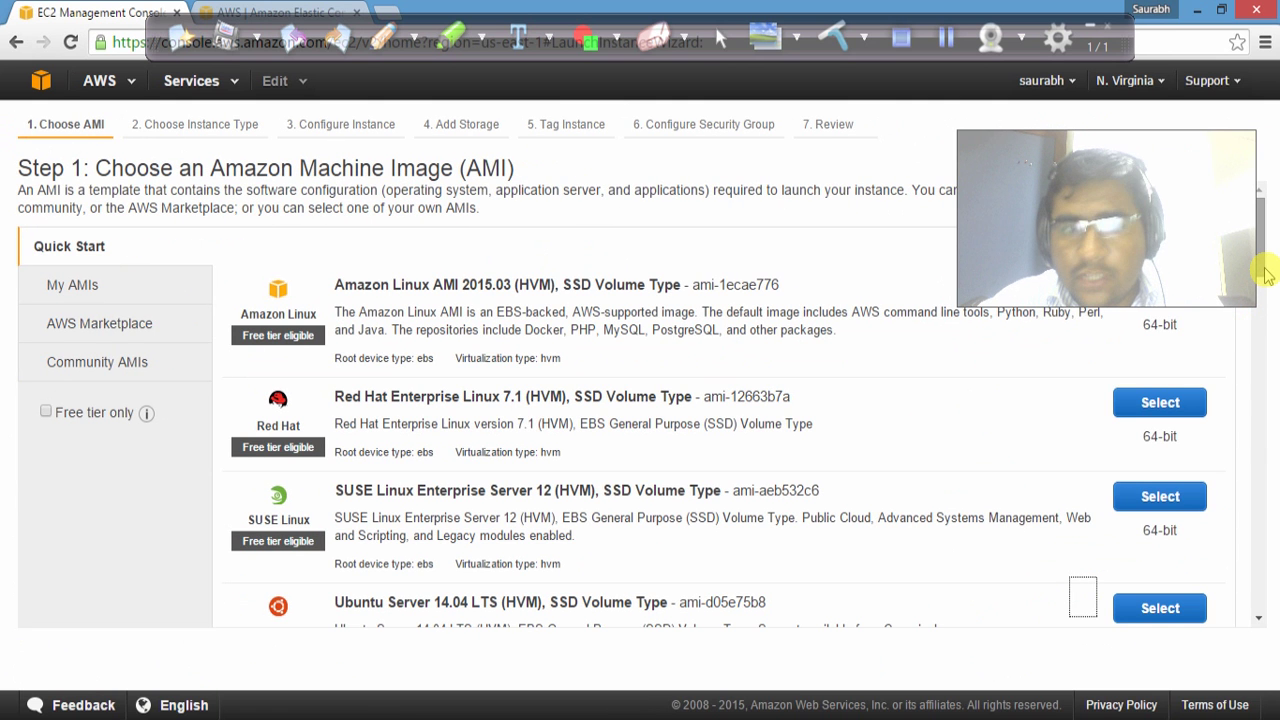
left_click_drag(1265, 270, 1258, 235)
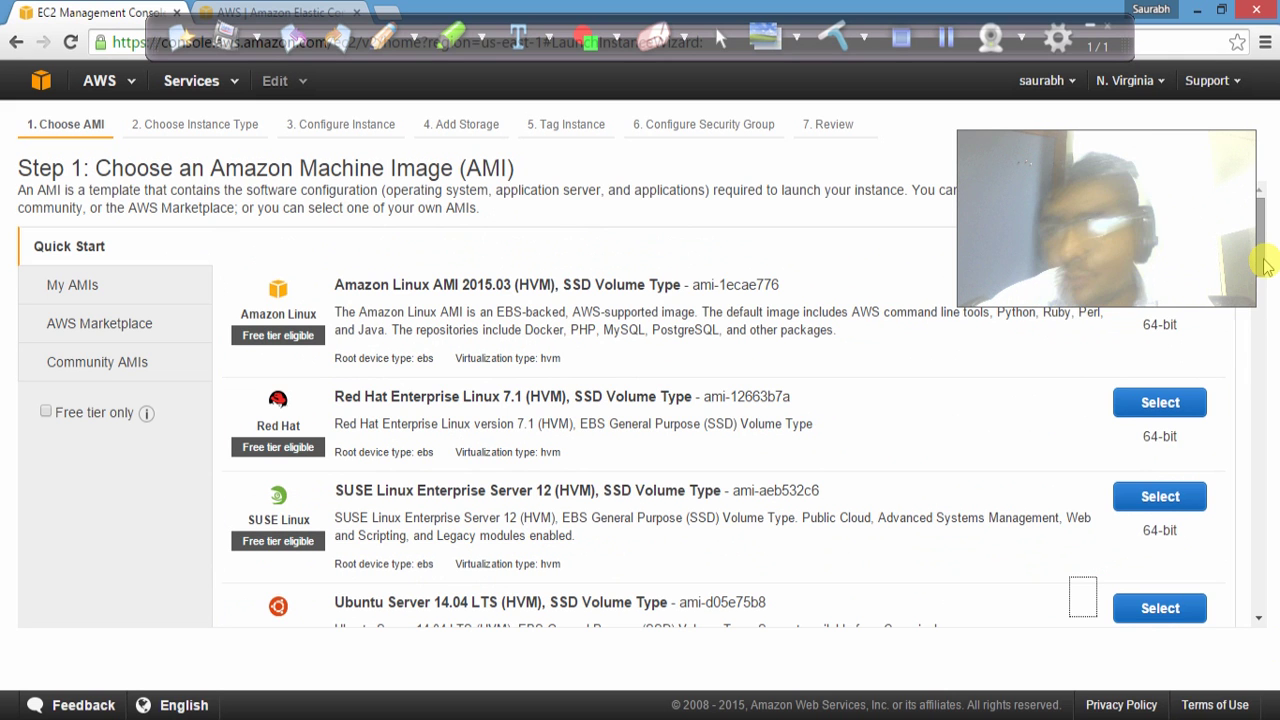
left_click(88, 326)
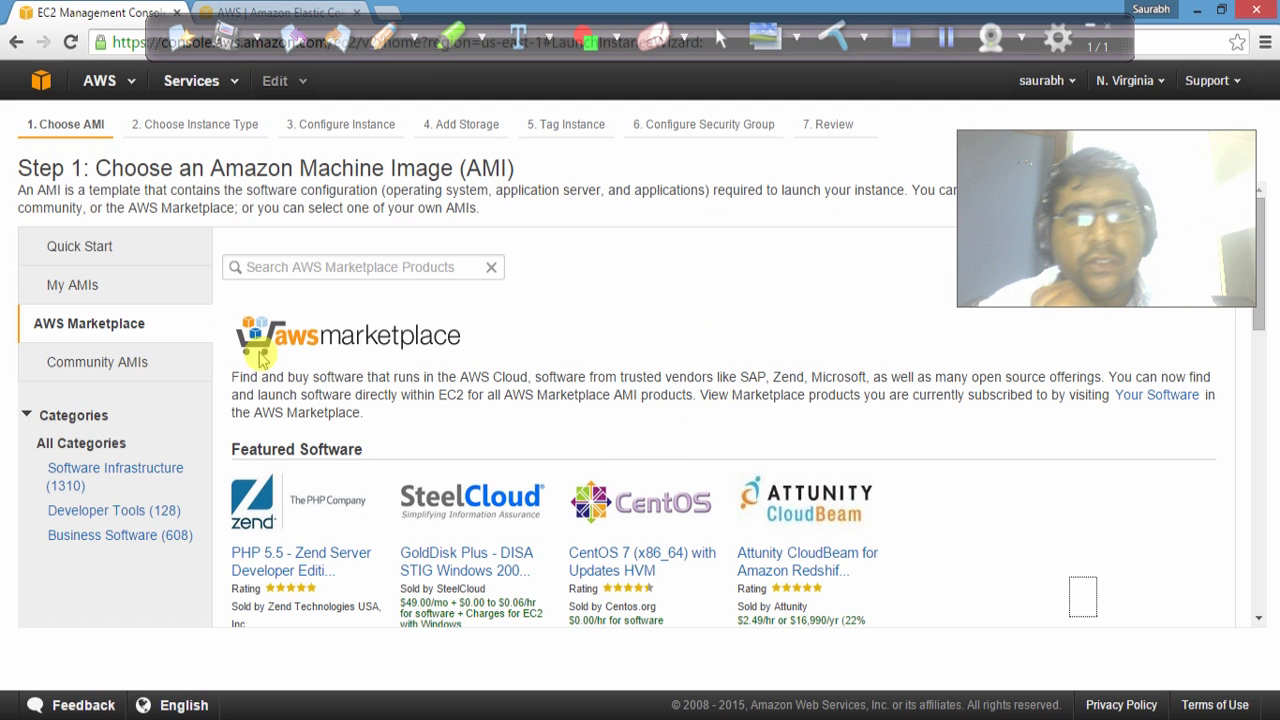
left_click(140, 375)
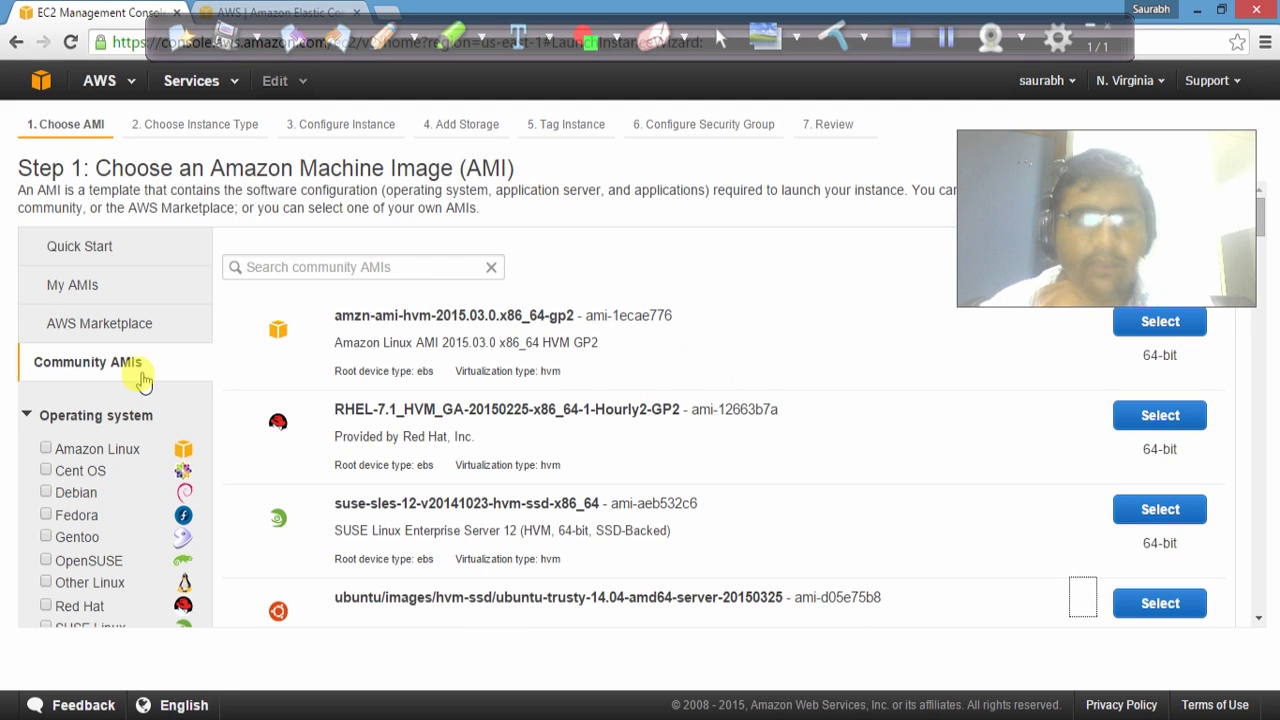
Step: Select Amazon Linux AMI 2015.03 (HVM), SSD Volume Type from the Quick Start images
left_click(107, 260)
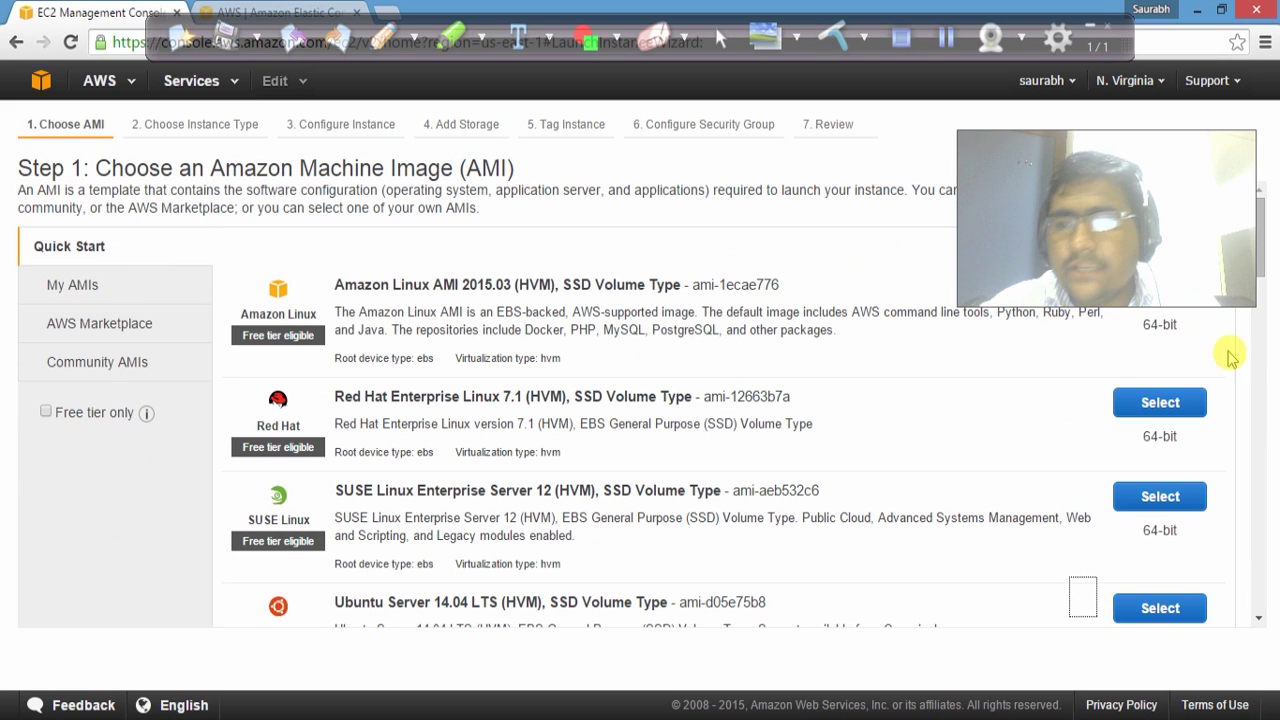
left_click_drag(1169, 228, 1174, 187)
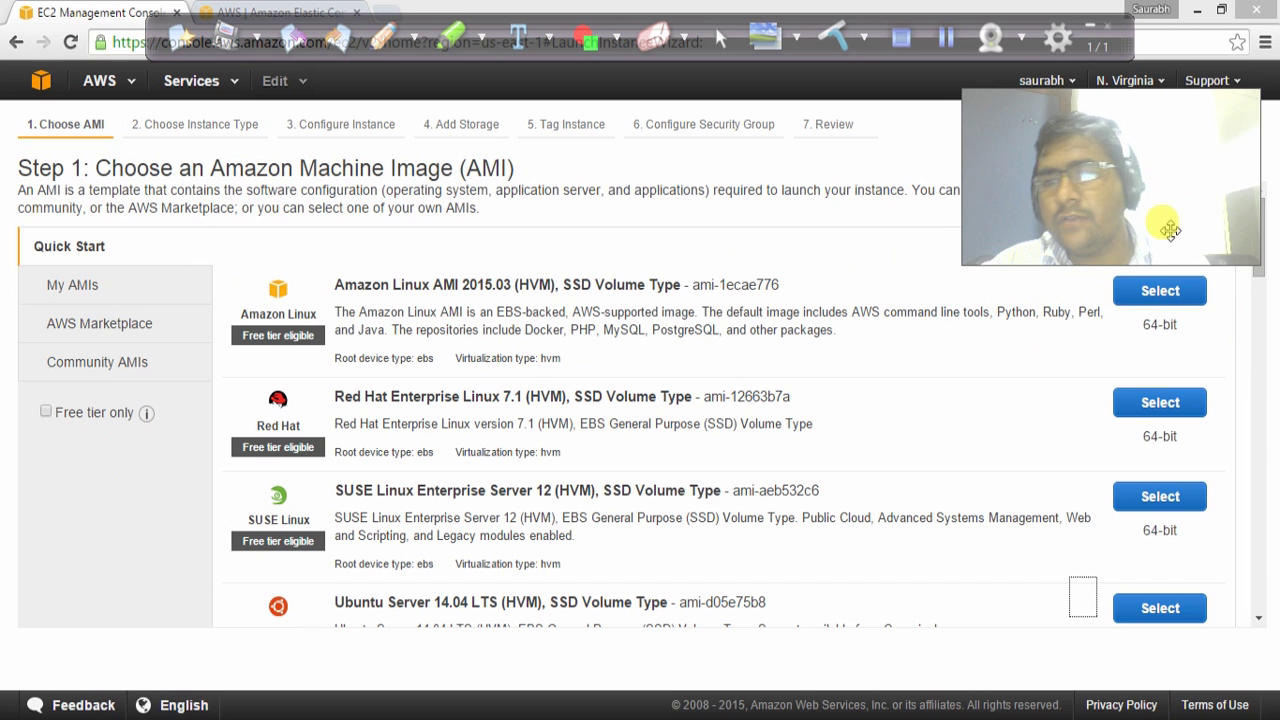
left_click(1163, 293)
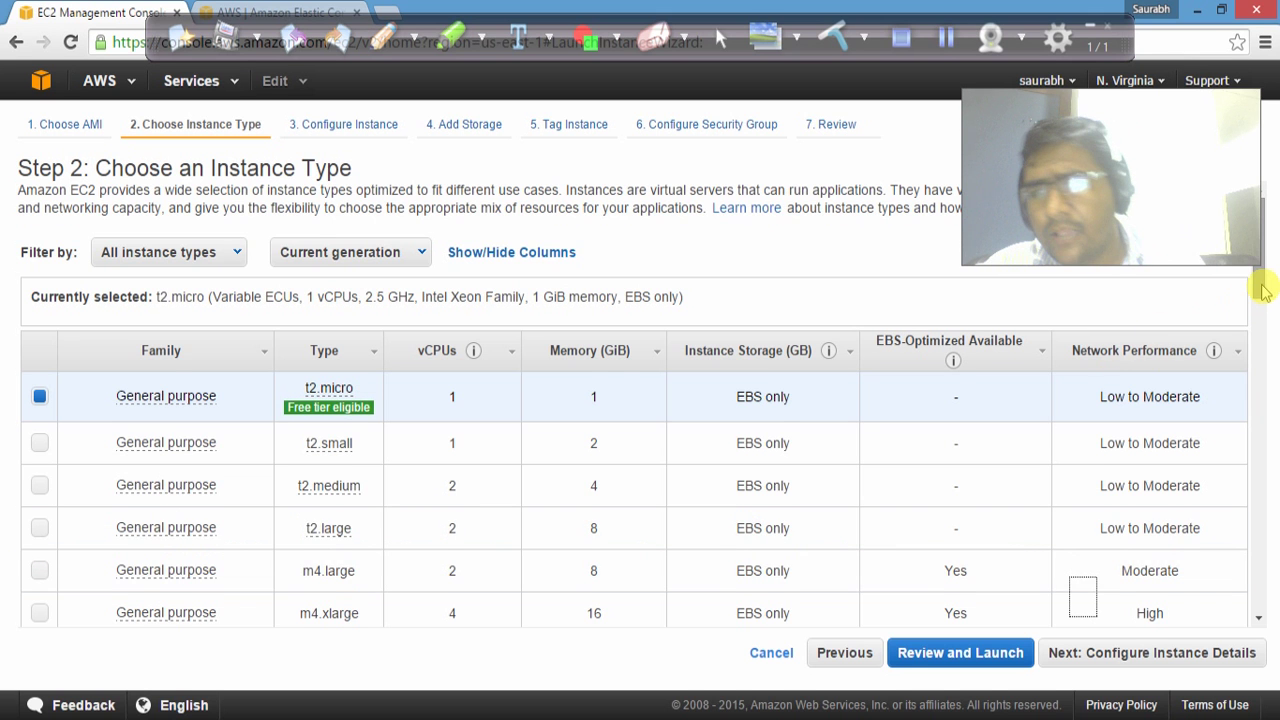
Step: Compare the vCPUs, memory and instance storage of the available types, from t2.micro to the storage optimized d2.xlarge
scroll(1262, 288, "down", 1)
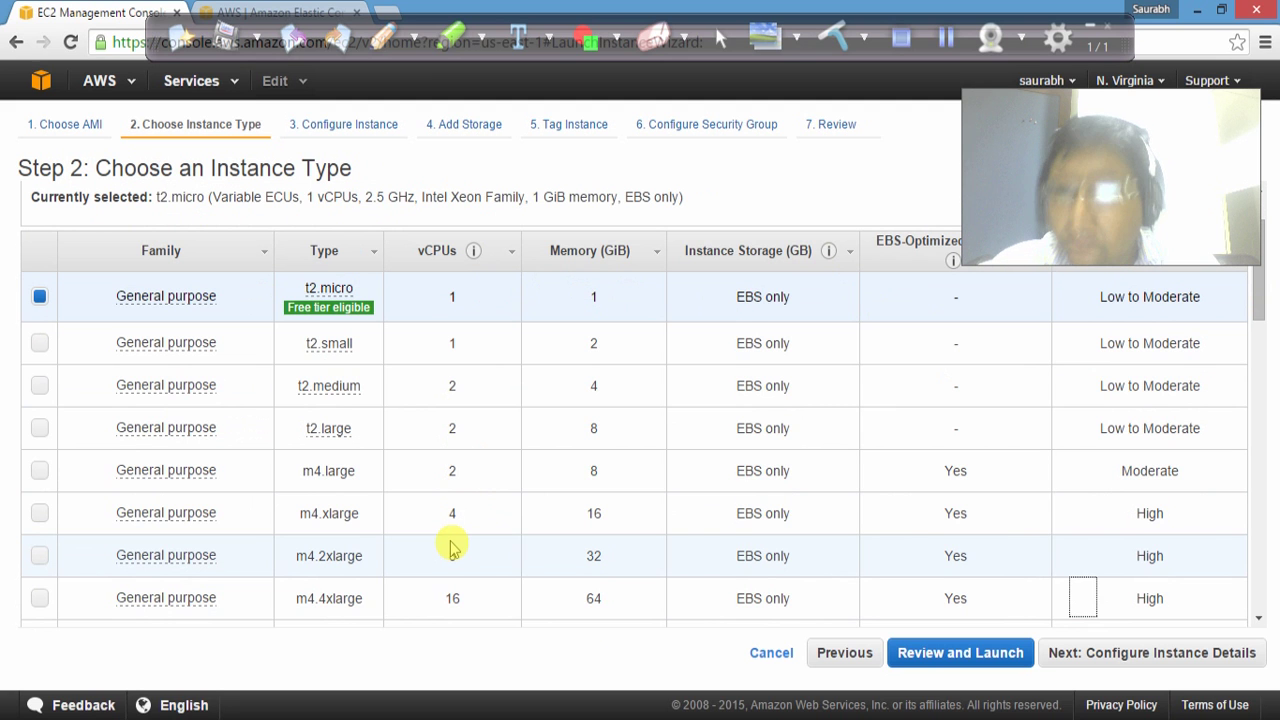
mouse_move(327, 377)
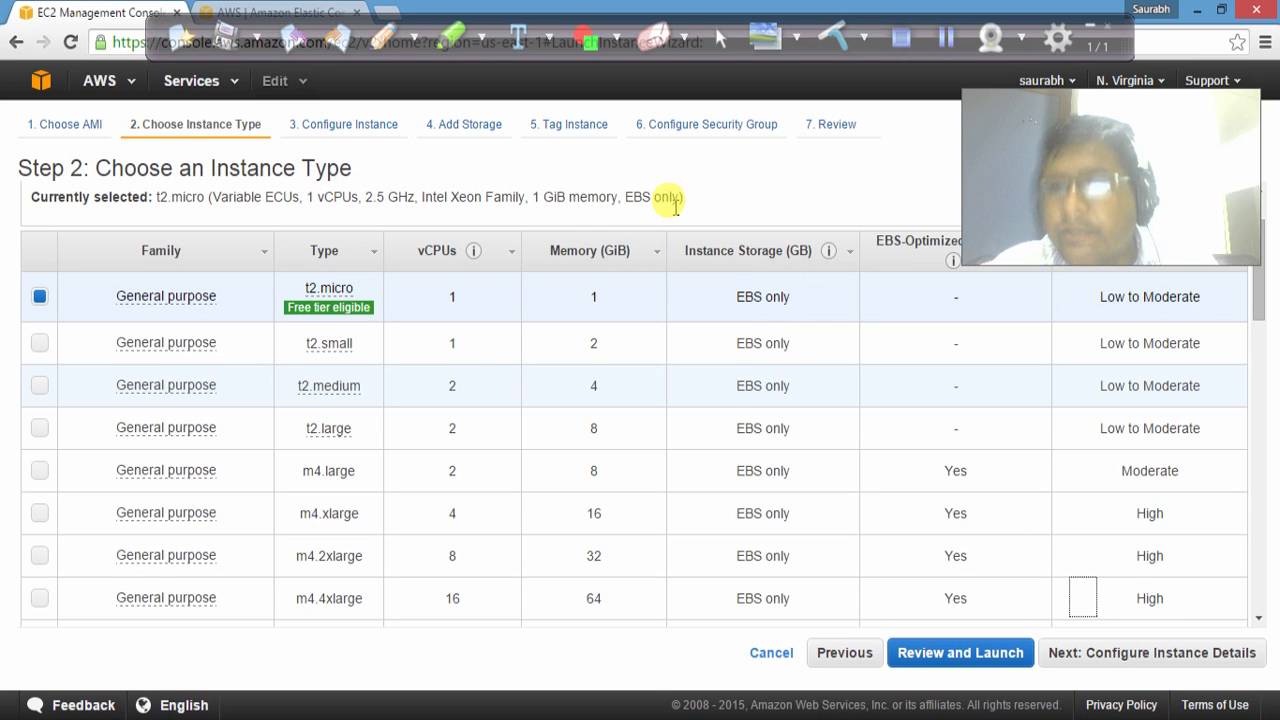
left_click_drag(681, 199, 505, 205)
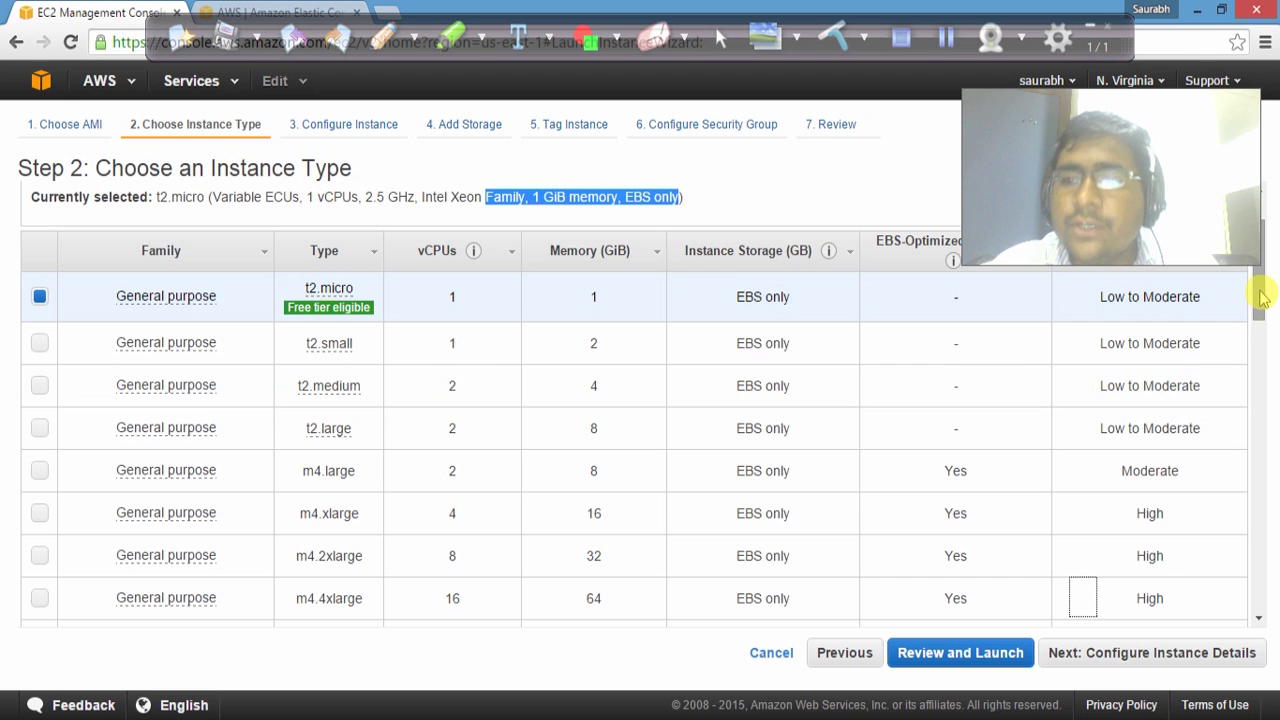
mouse_move(1260, 297)
left_mouse_down()
mouse_move(1260, 420)
mouse_move(1260, 287)
left_mouse_up()
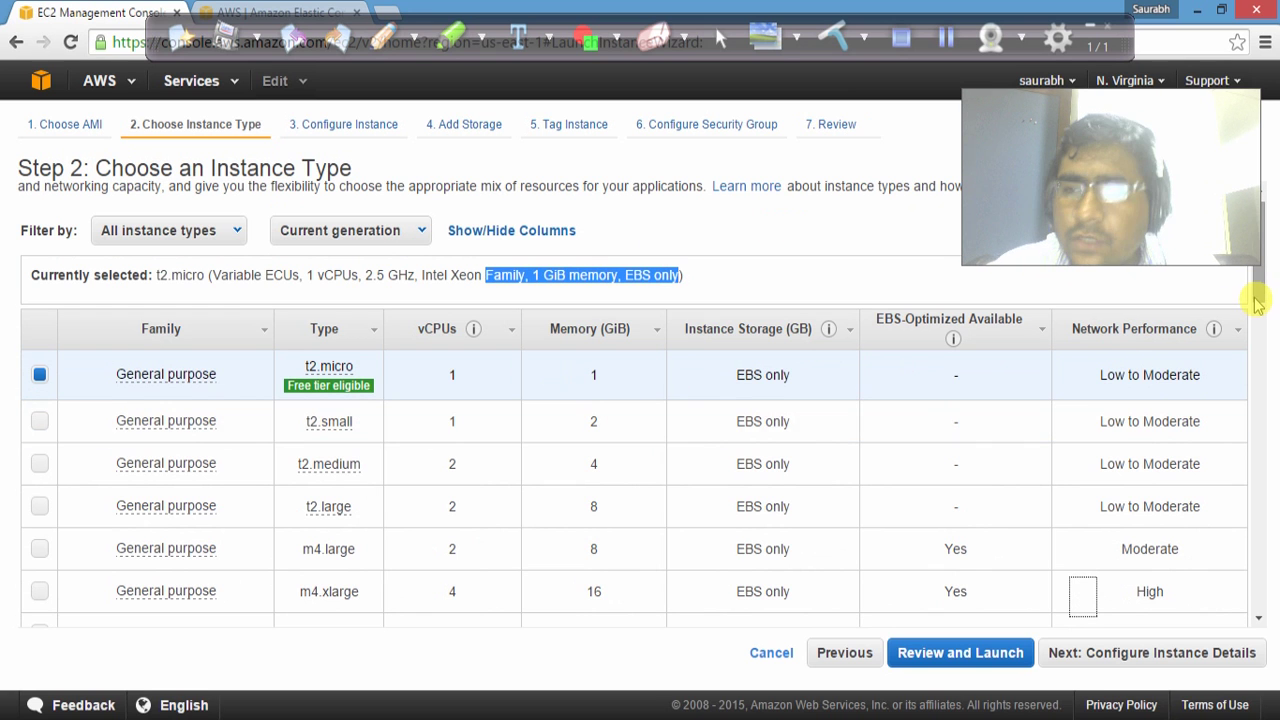
left_click_drag(1257, 305, 1257, 337)
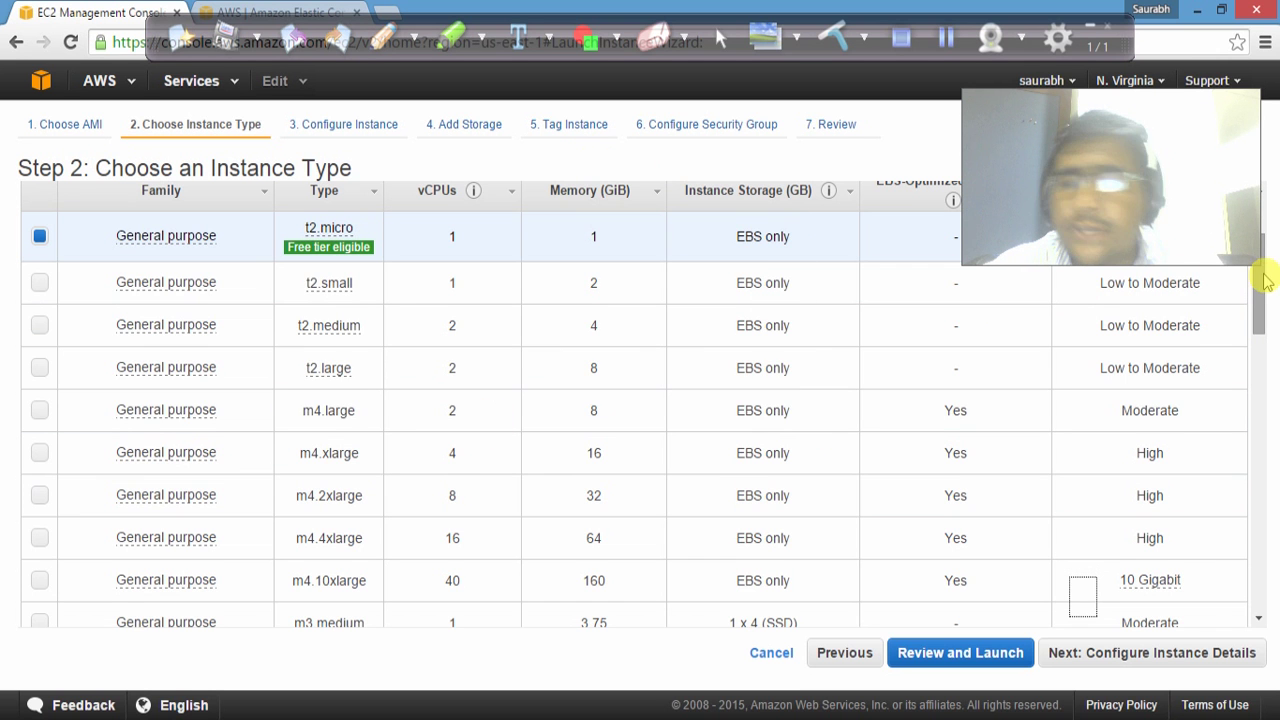
left_click_drag(1262, 285, 1260, 540)
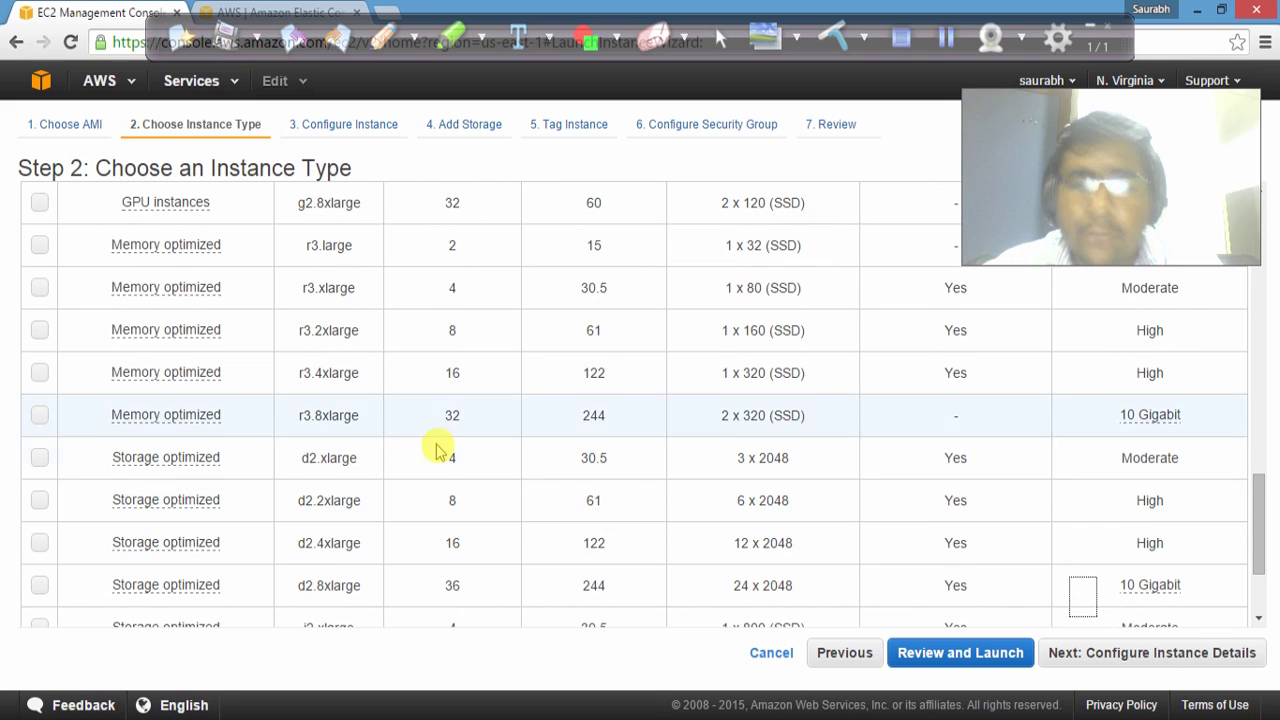
left_click_drag(312, 473, 790, 462)
left_click(762, 467)
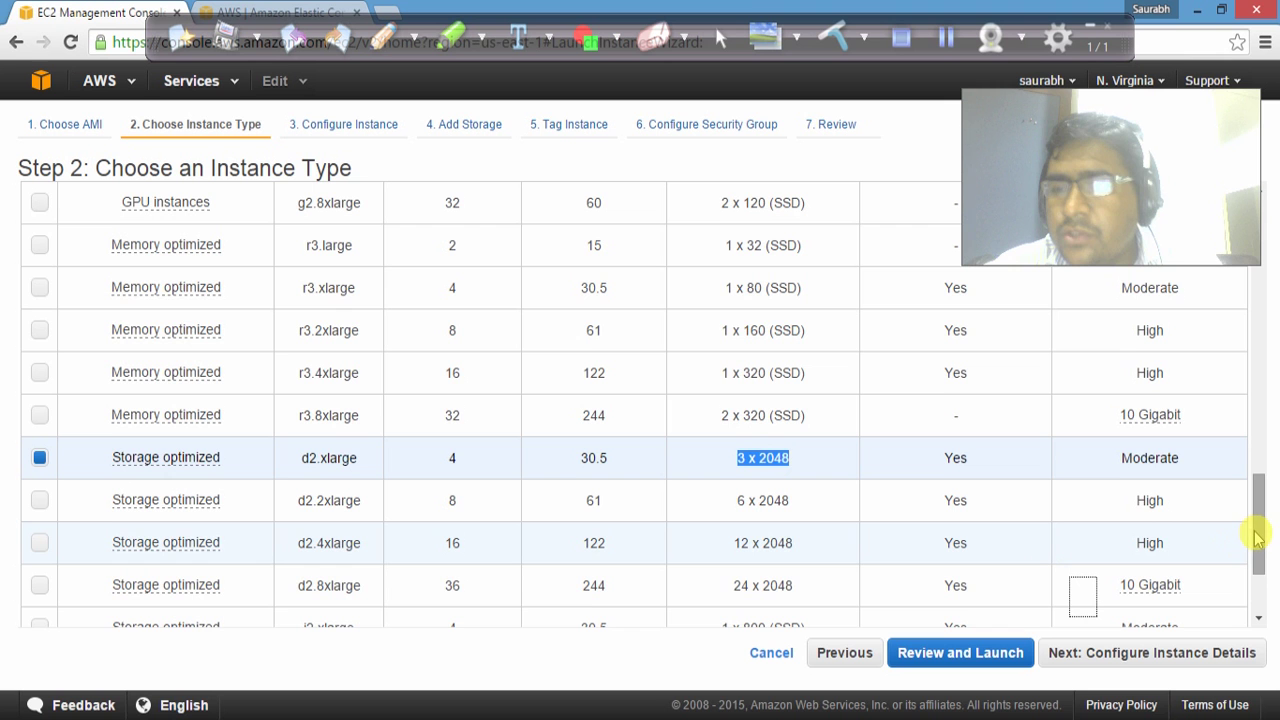
Step: Select the t2.micro instance type and proceed to configuring the instance details
left_click_drag(1258, 537, 1272, 268)
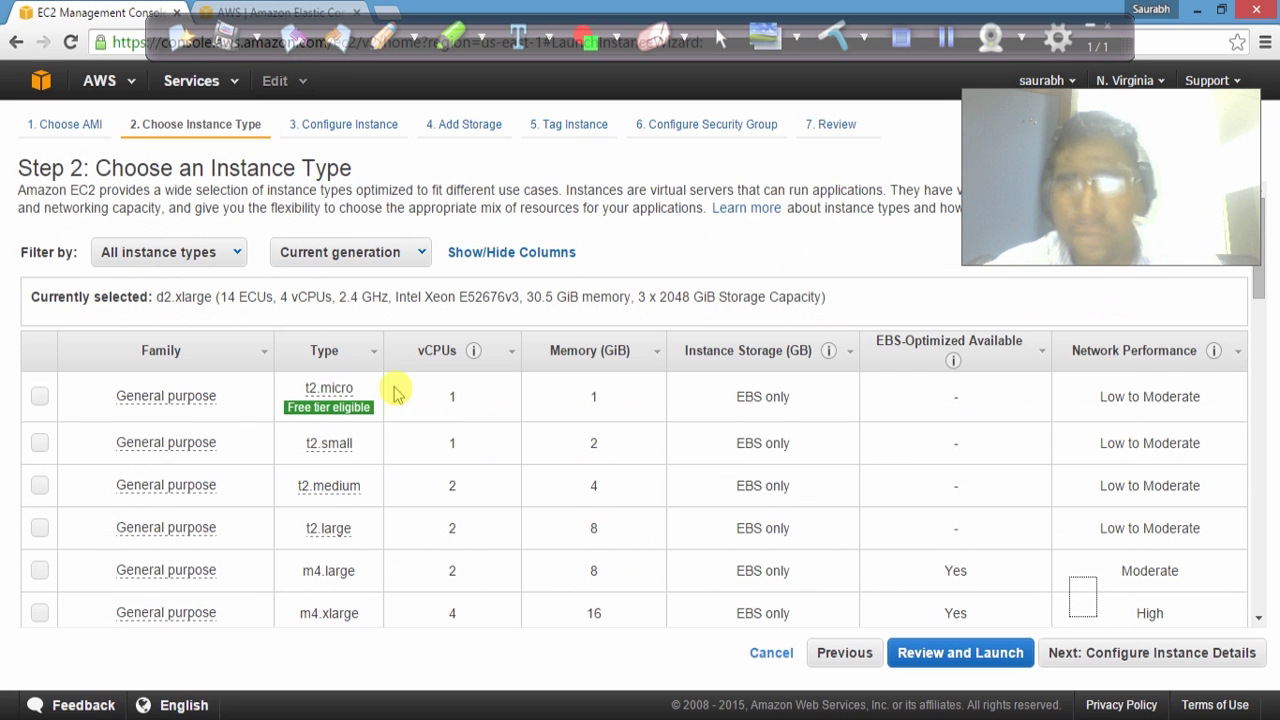
left_click(40, 400)
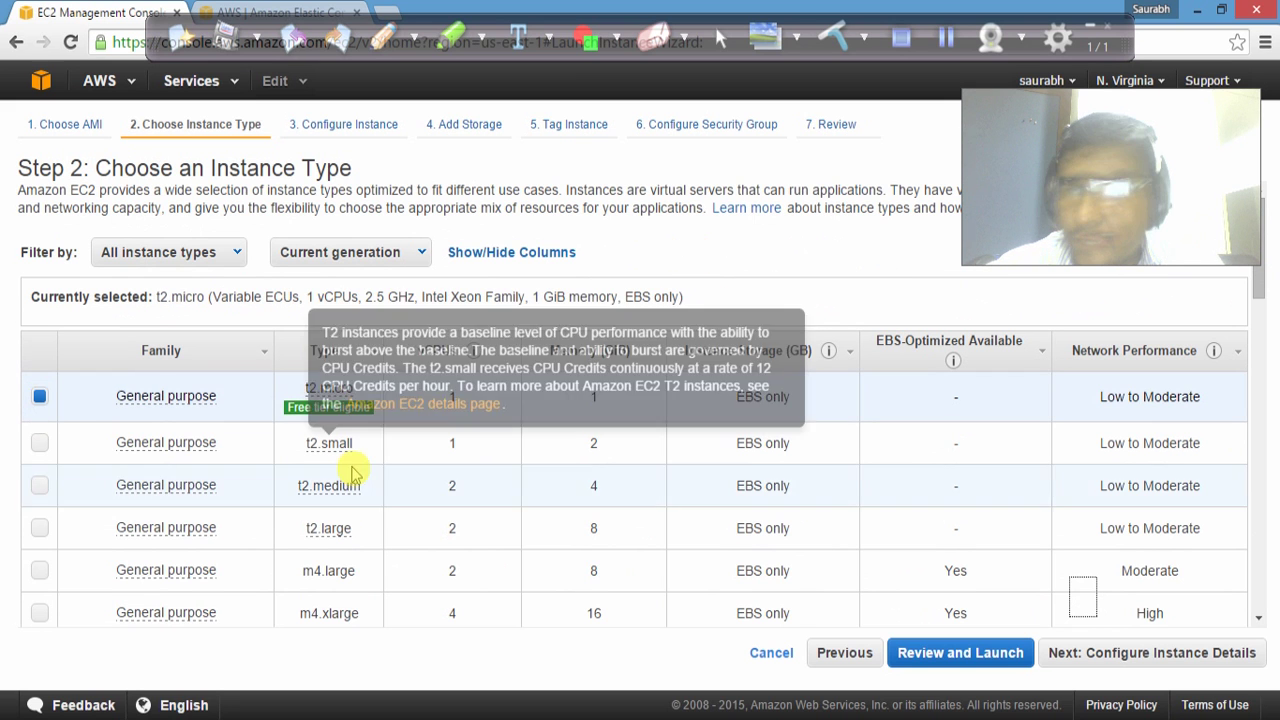
left_click(1120, 655)
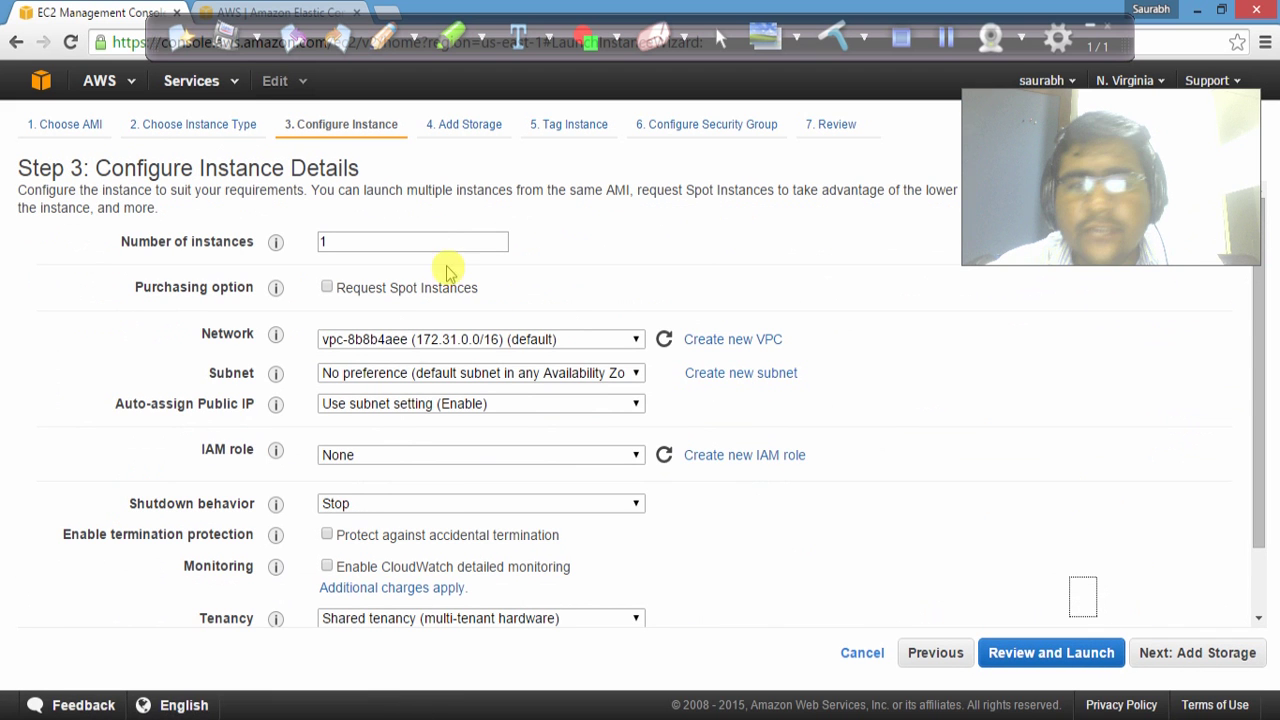
Step: Use the default VPC 172.31.0.0/16 as the network and choose the 172.31.16.0/20 default subnet in us-east-1d
left_click(403, 340)
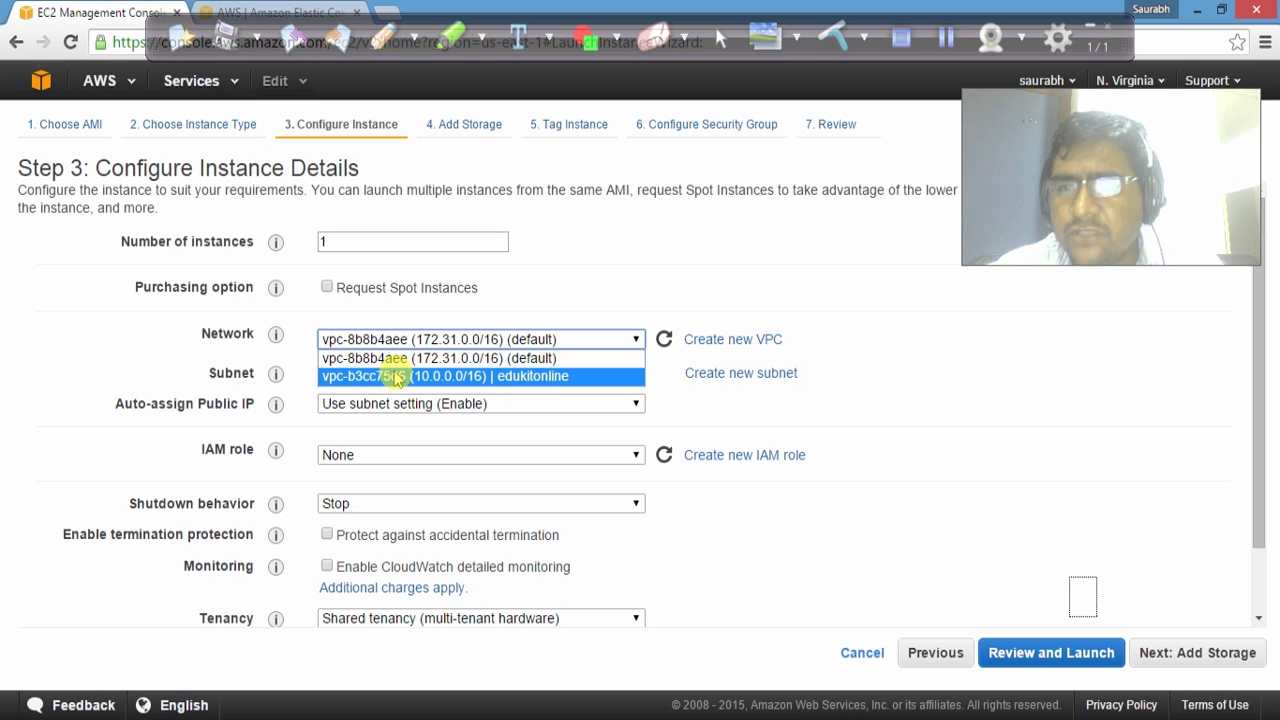
left_click(401, 366)
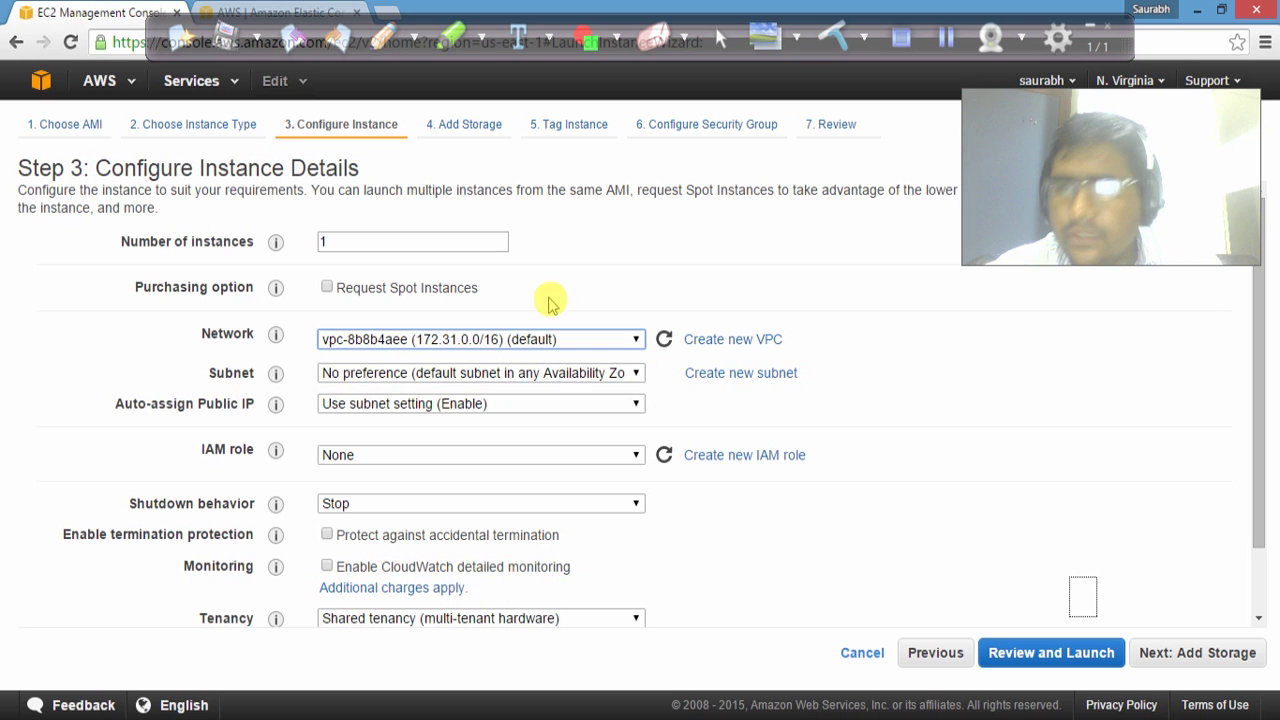
left_click(516, 372)
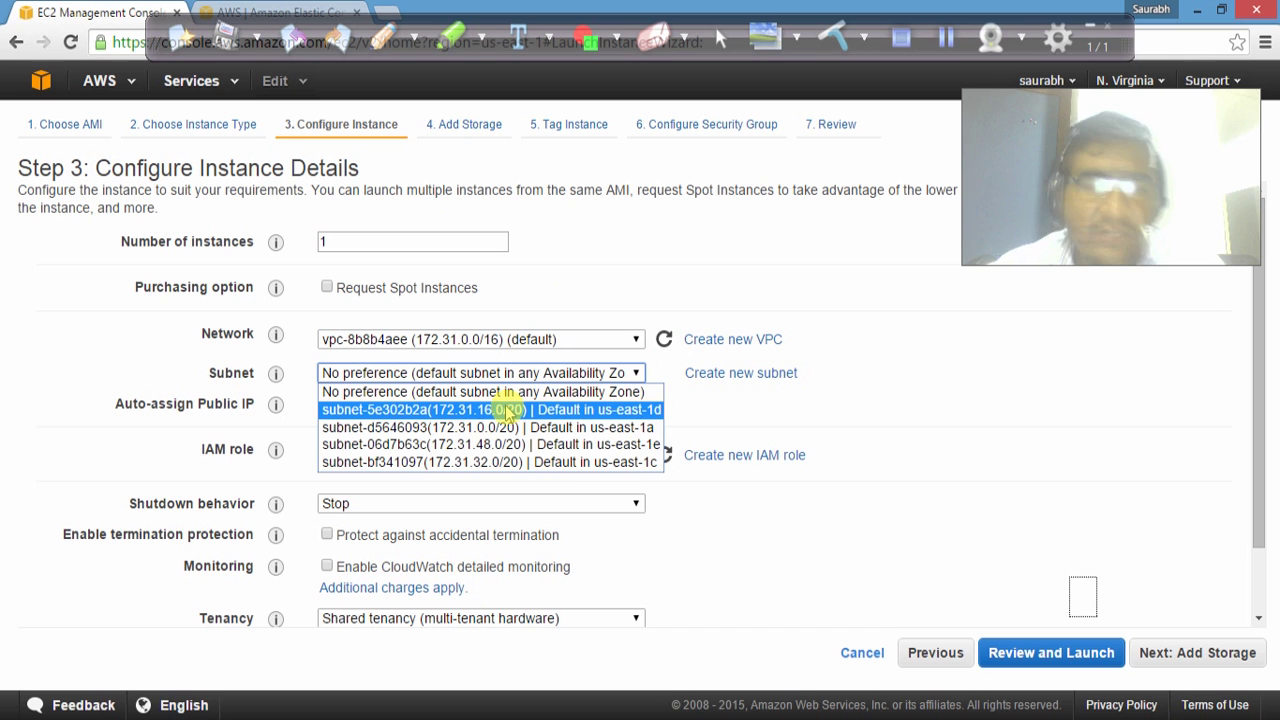
left_click(510, 410)
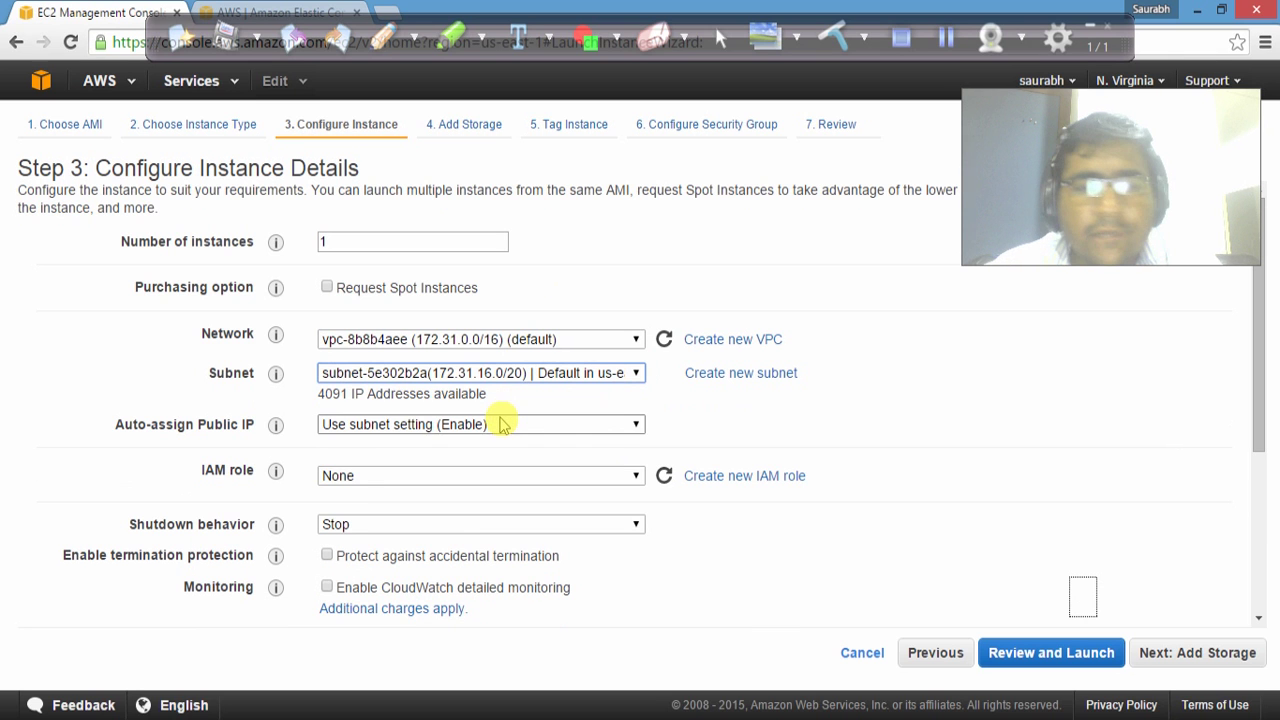
Step: Keep the default VPC as the network and set Auto-assign Public IP to Enable
left_click(502, 424)
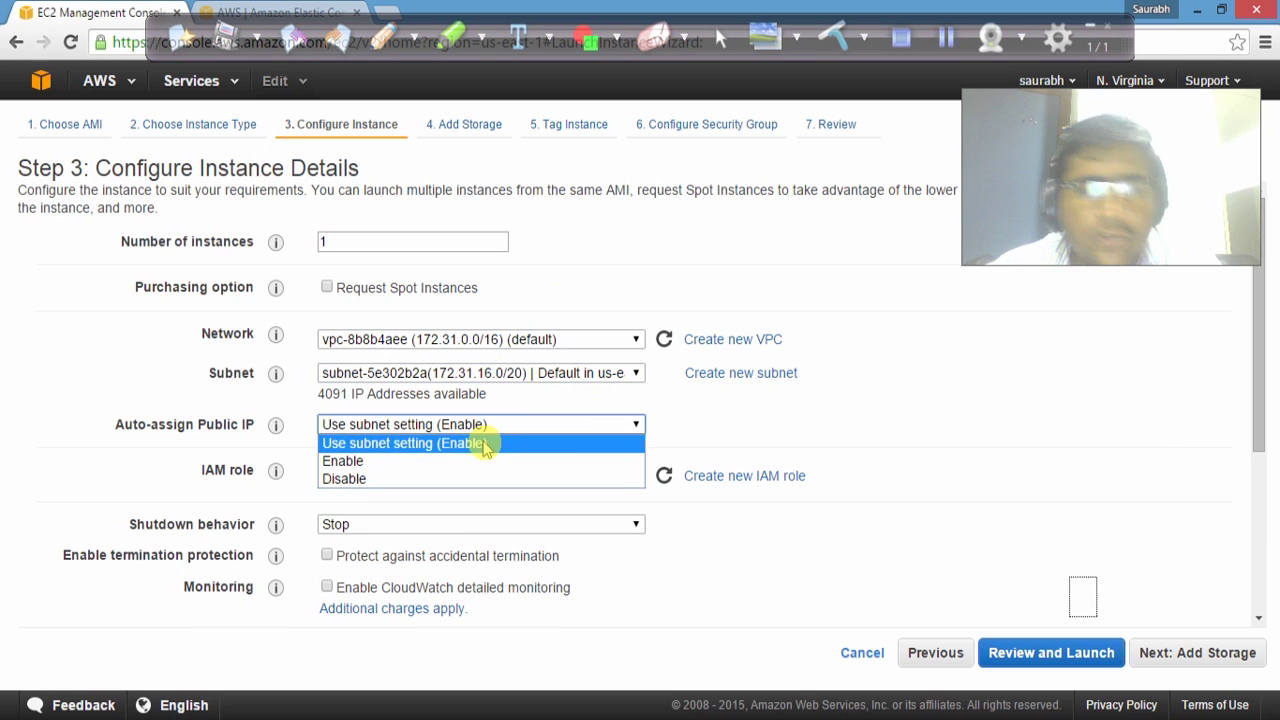
left_click(505, 340)
left_click(505, 357)
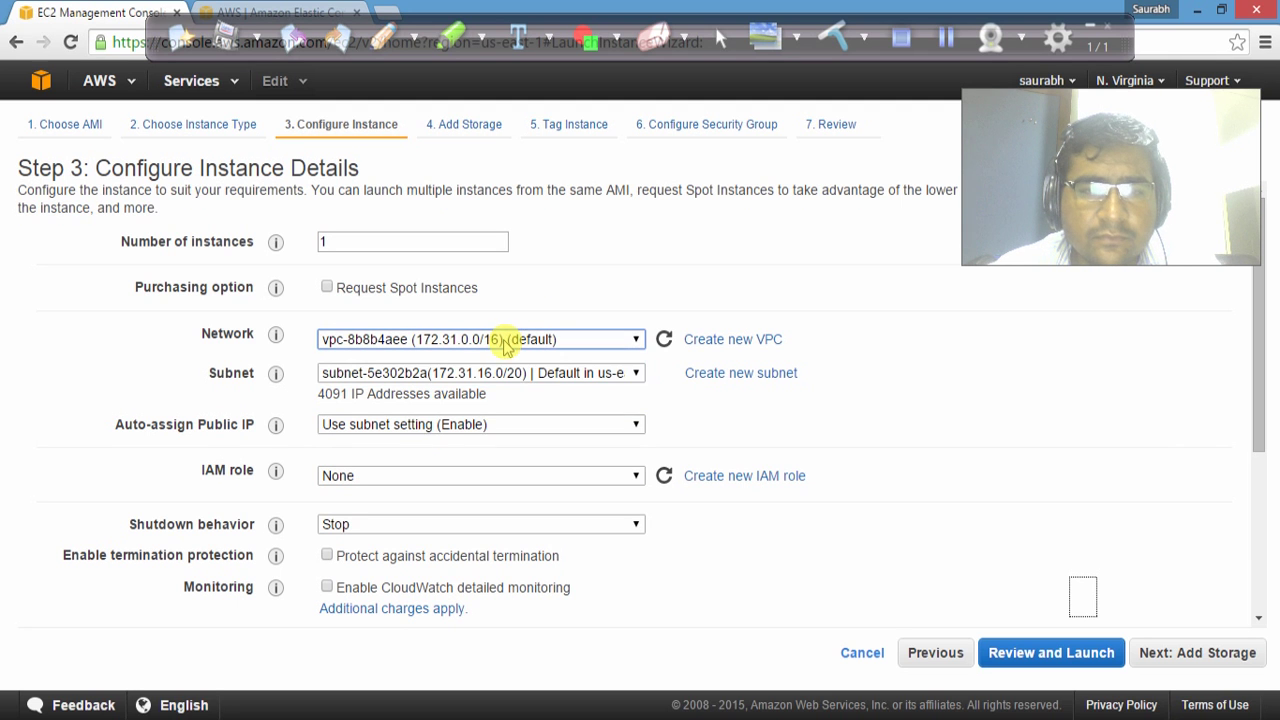
left_click(481, 428)
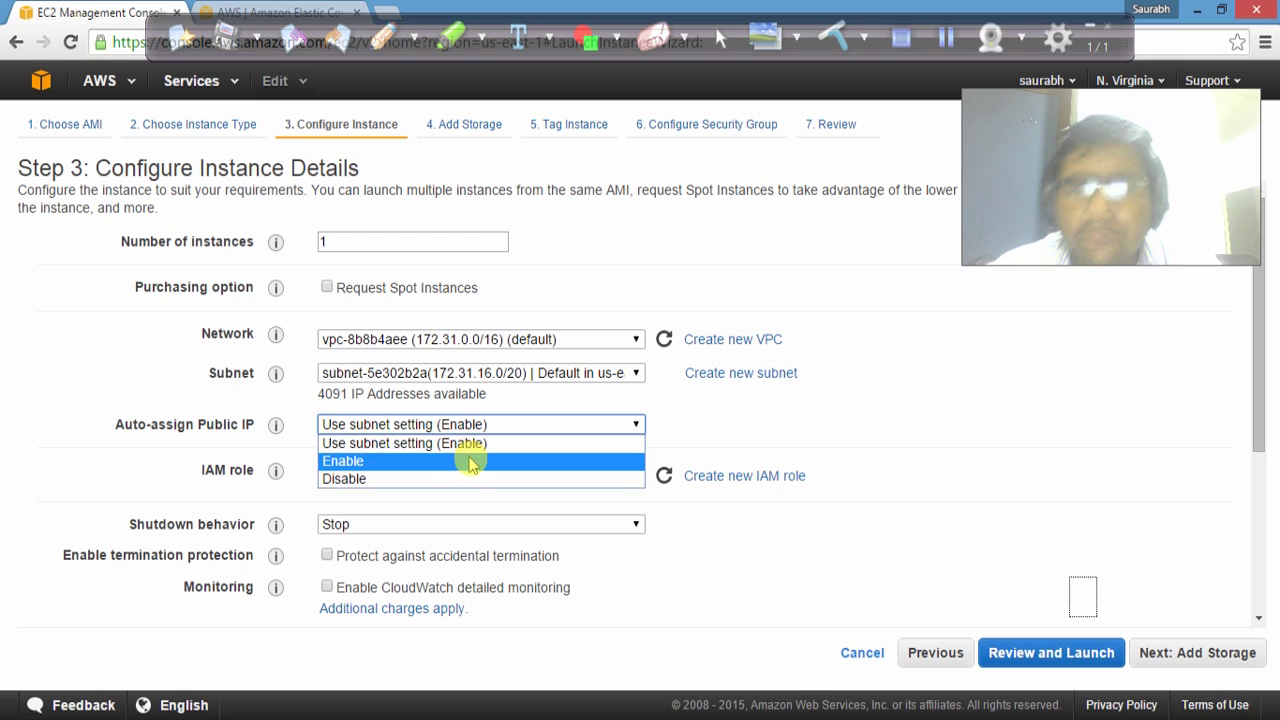
left_click(470, 461)
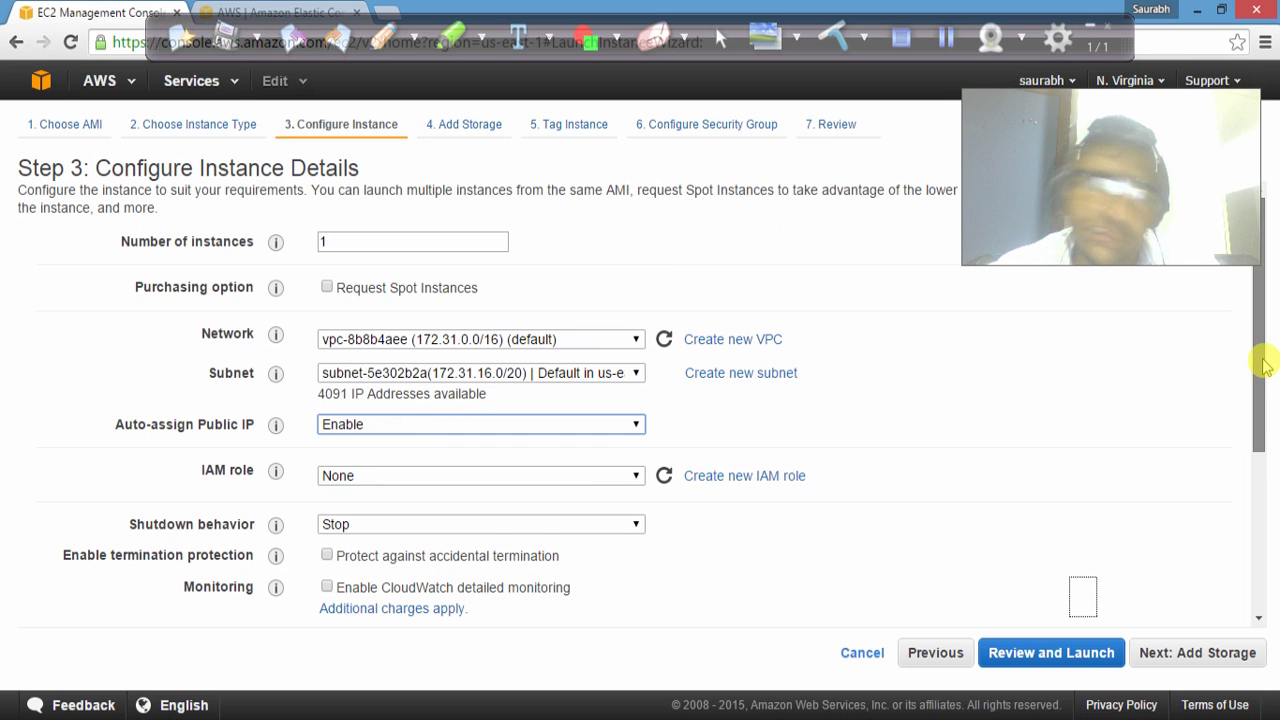
Step: Set the instance's shutdown behavior to Terminate
left_click_drag(1264, 364, 1262, 503)
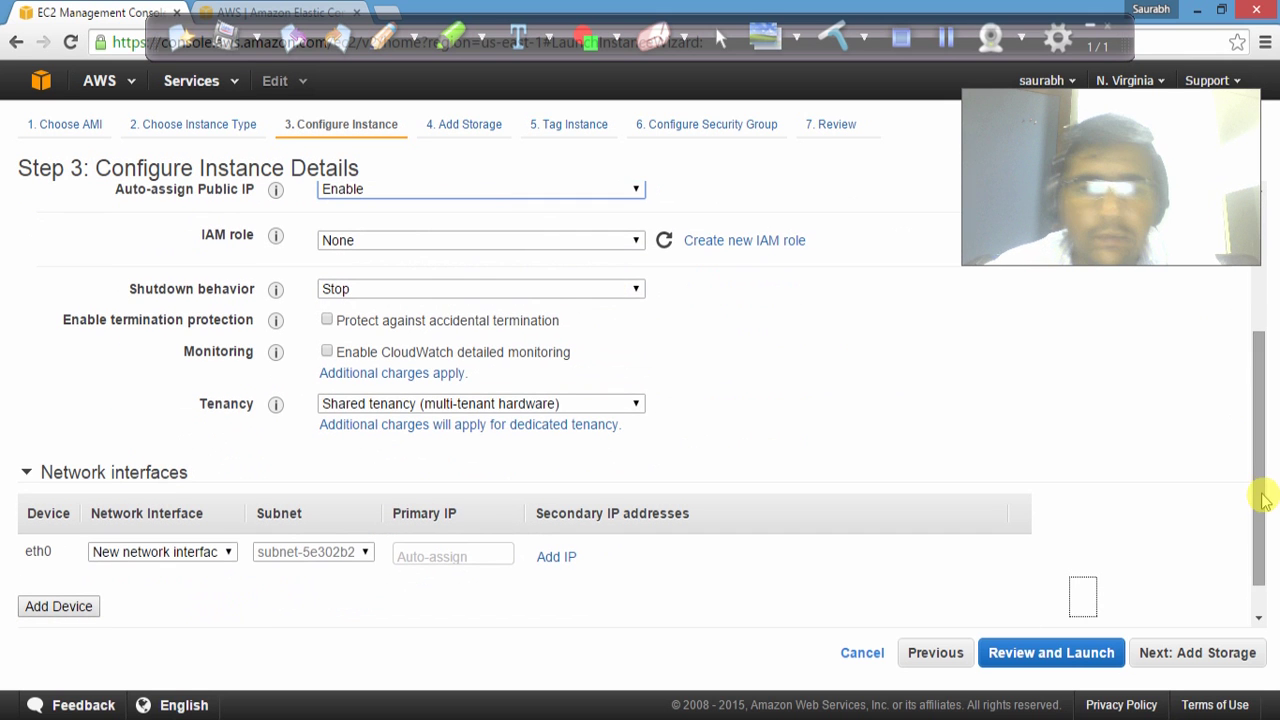
left_click(520, 292)
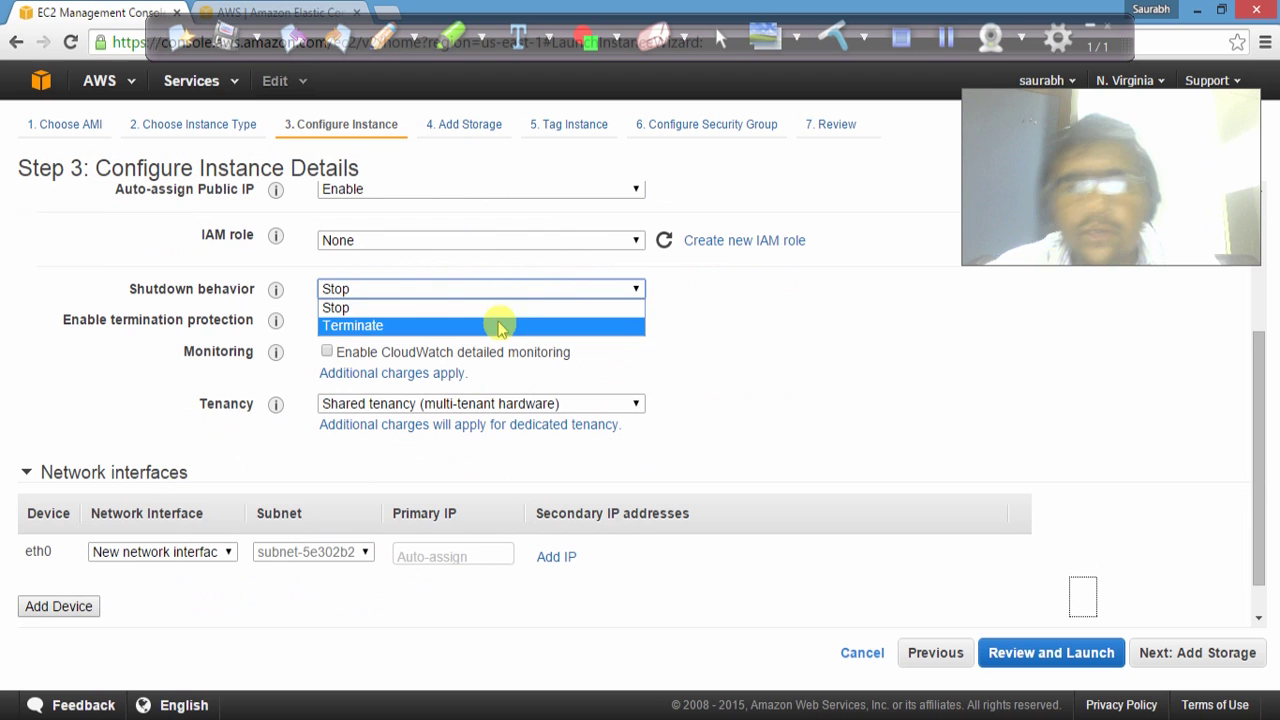
left_click(500, 325)
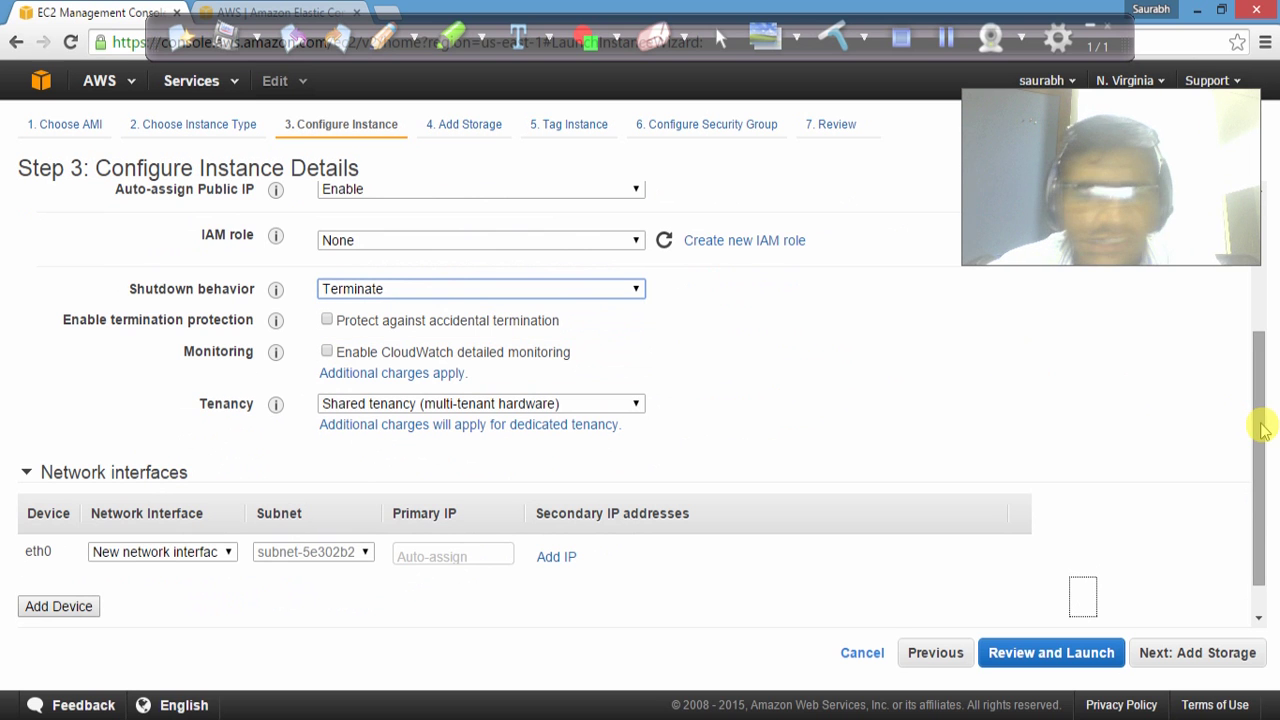
Step: Expand Advanced Details, leave the text User data empty, and proceed to the Add Storage step
left_click_drag(1260, 429, 1260, 497)
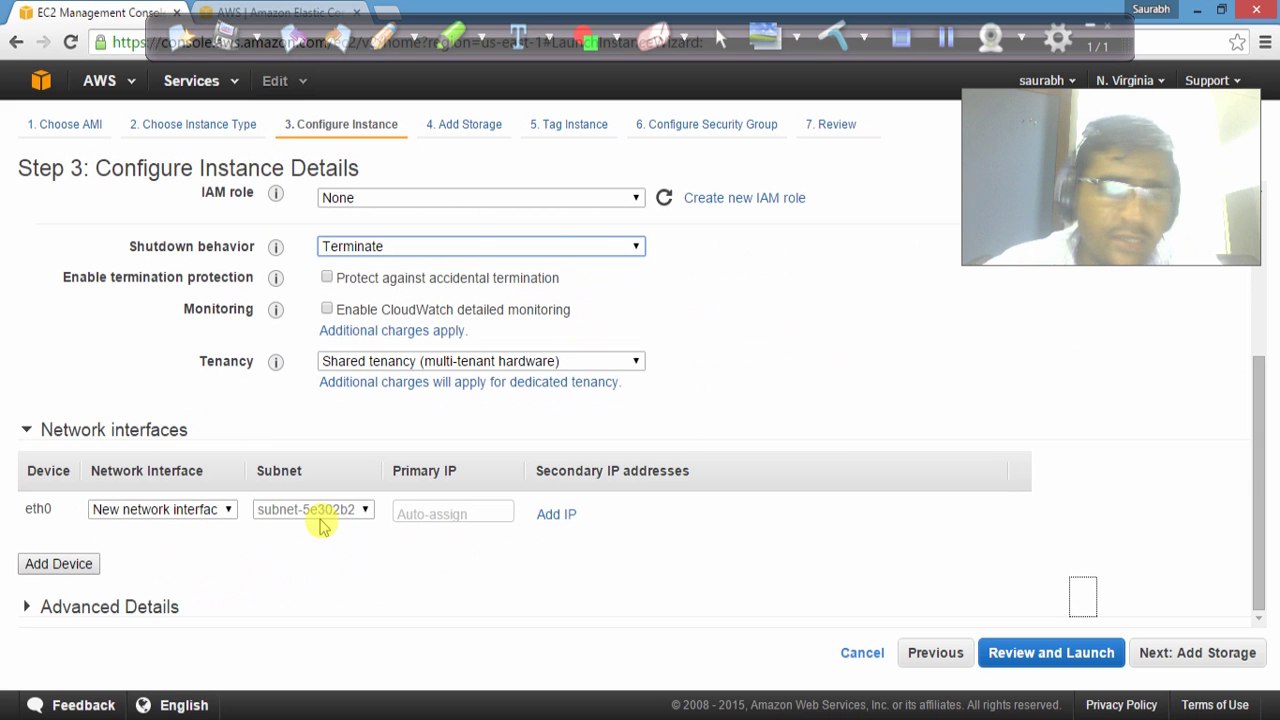
left_click(116, 609)
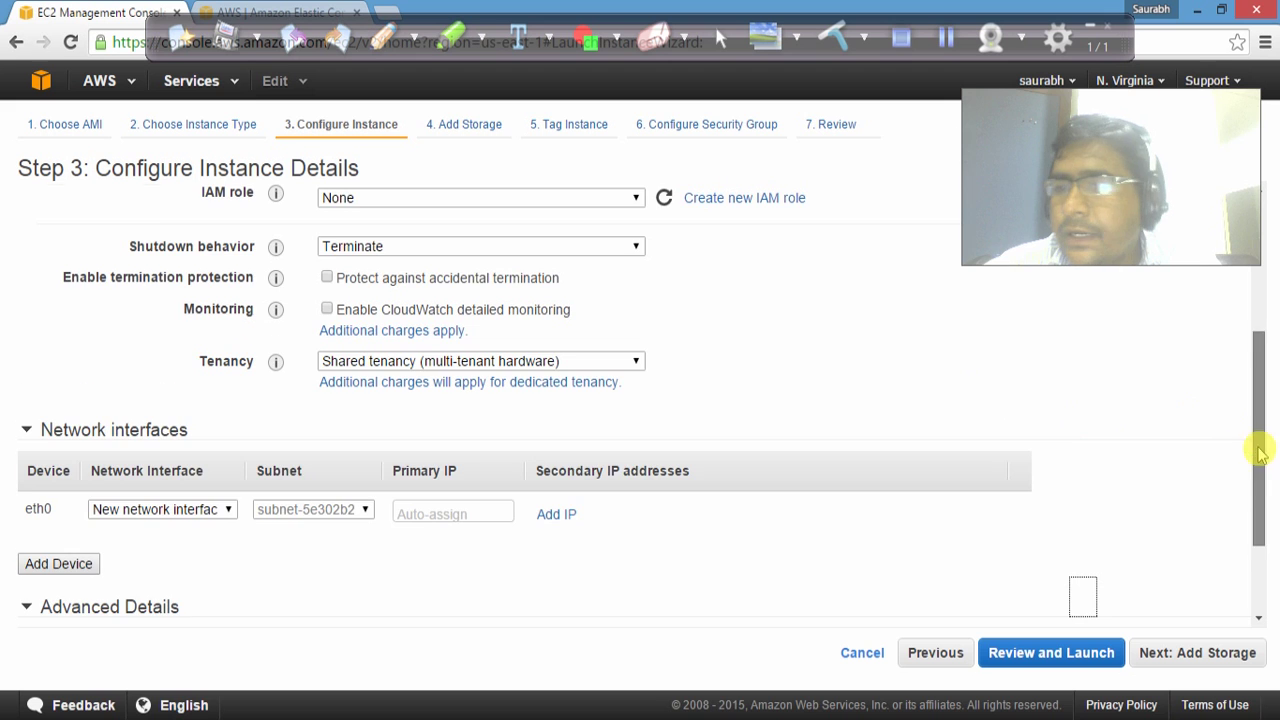
left_click_drag(1257, 449, 1251, 534)
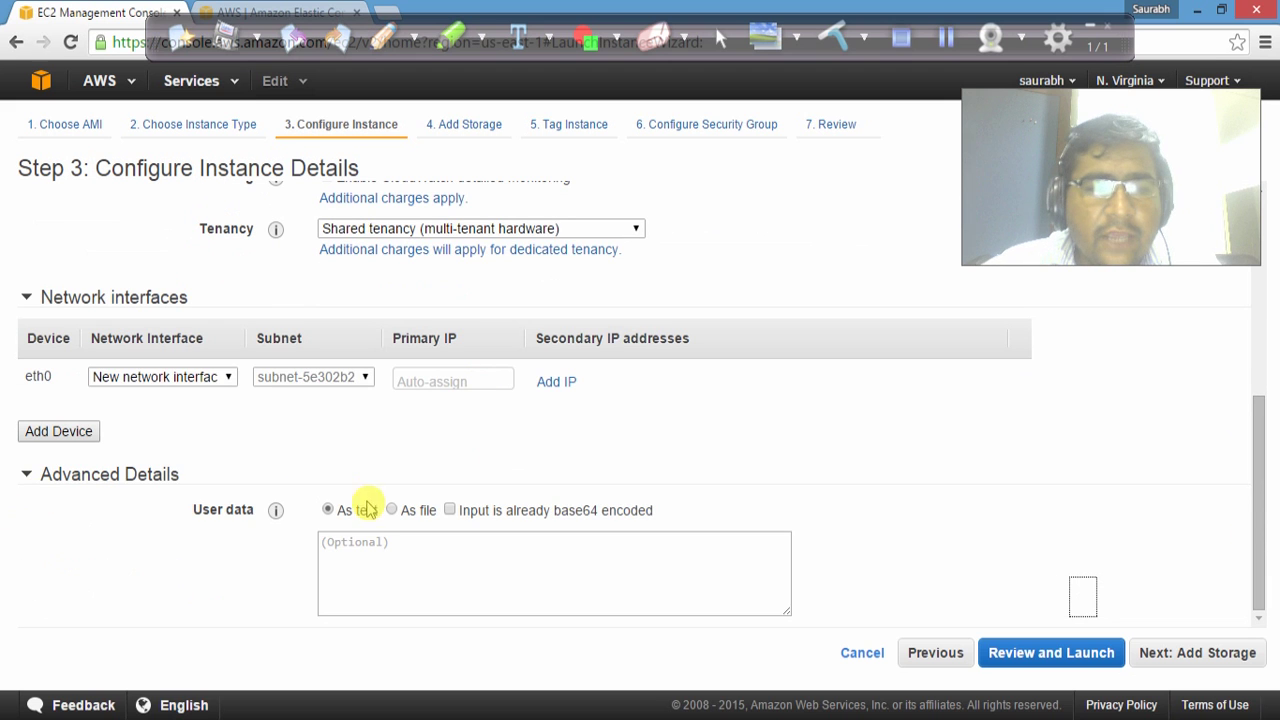
left_click(380, 572)
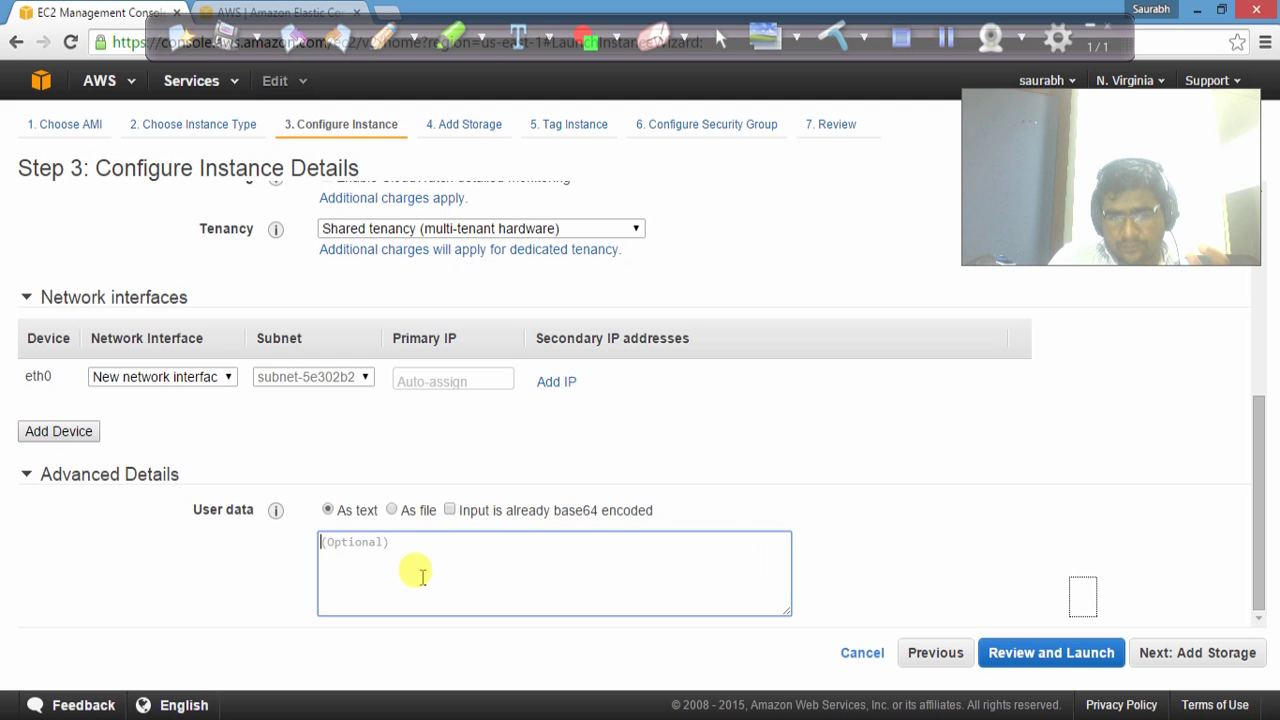
left_click(1192, 664)
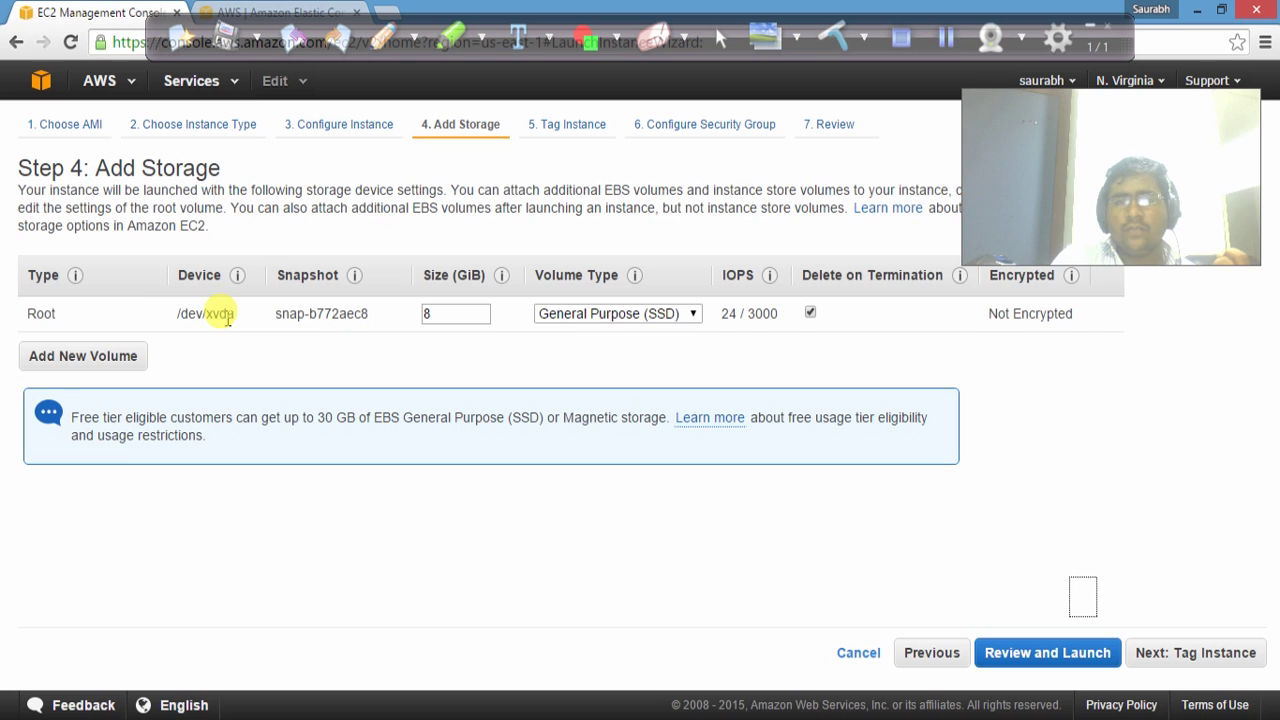
Step: Try 25 GiB as the root volume's size and set it back to 8 GiB
left_click_drag(228, 318, 480, 286)
double_click(460, 314)
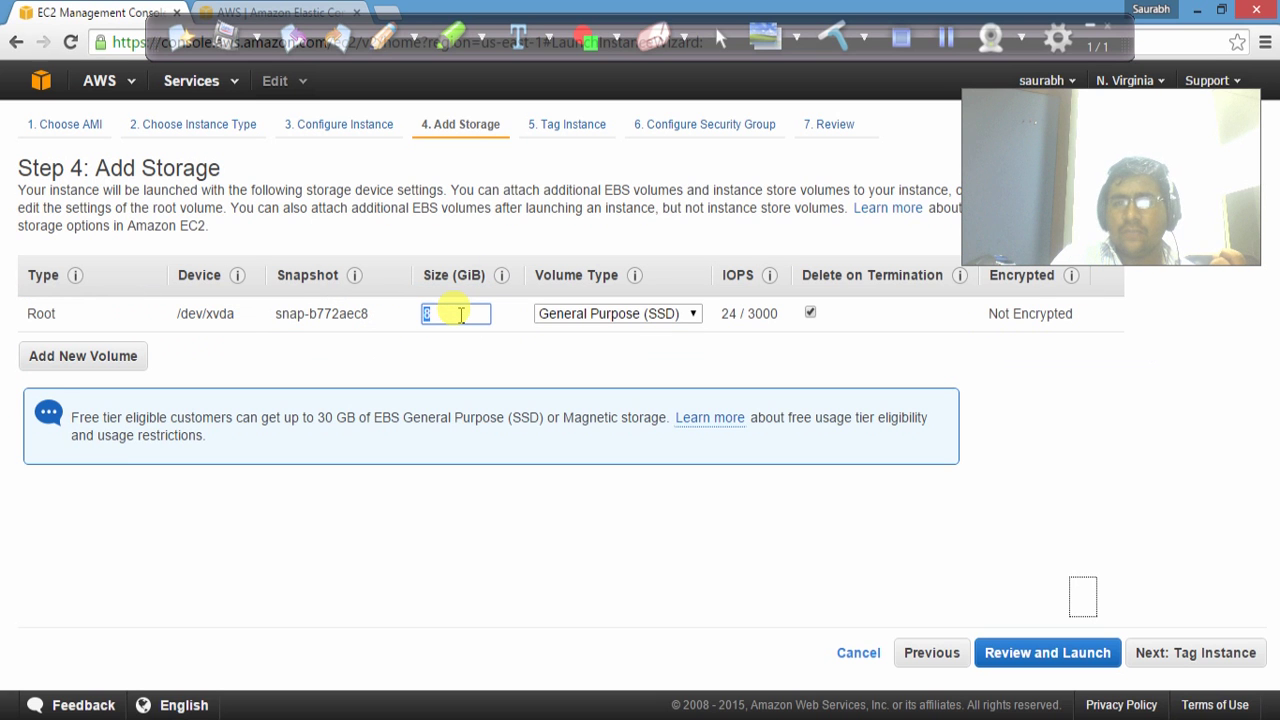
type("25")
key("BackSpace")
key("BackSpace")
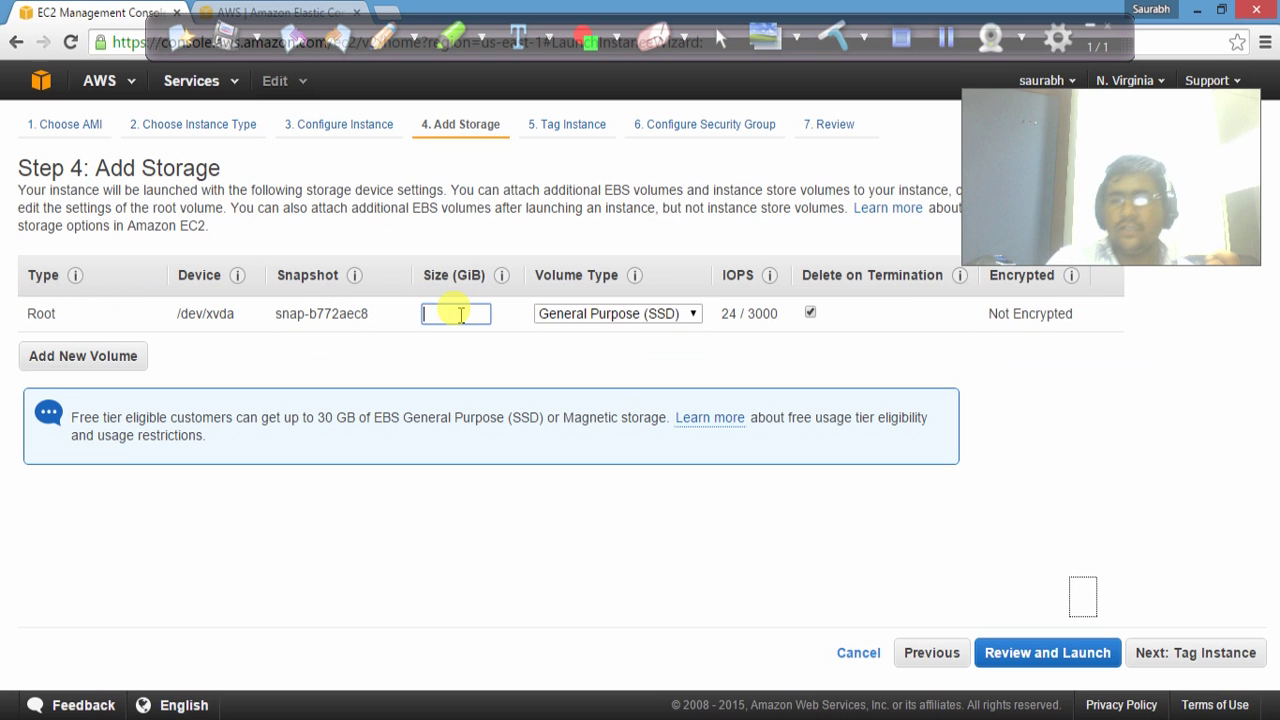
type("8")
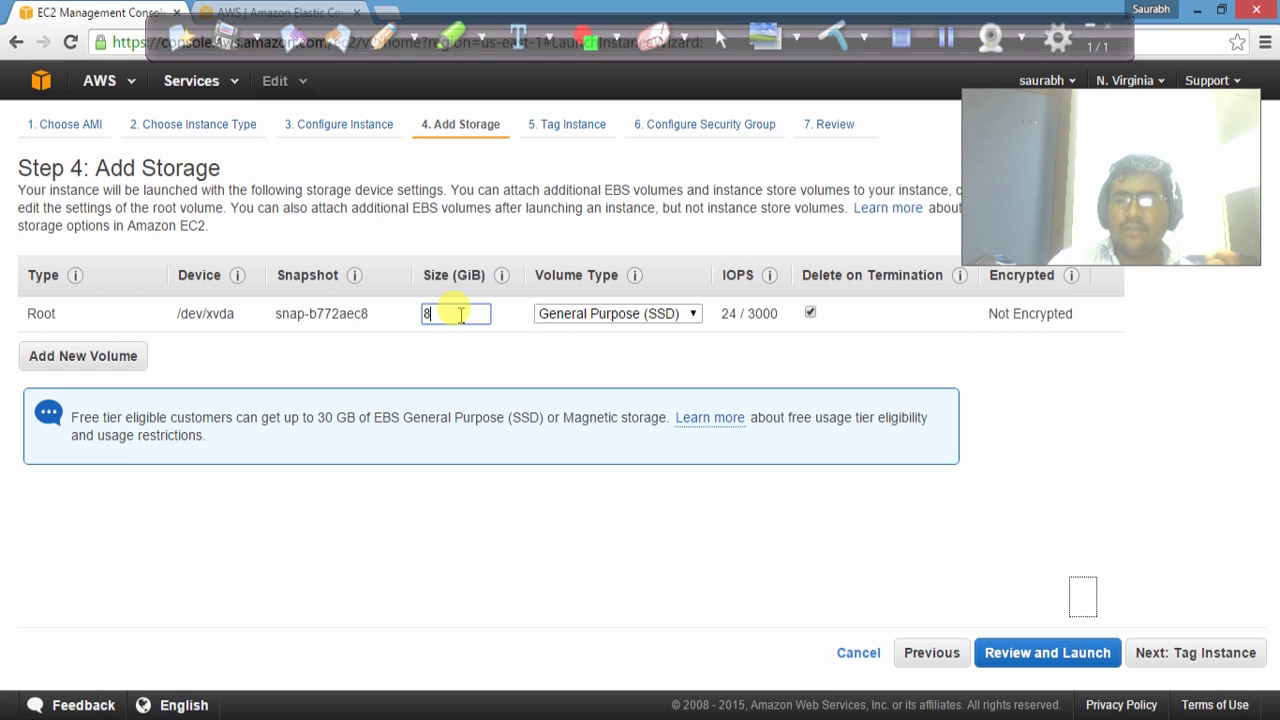
Step: Set the root volume's type to Provisioned IOPS (SSD) with 300 IOPS
left_click(655, 315)
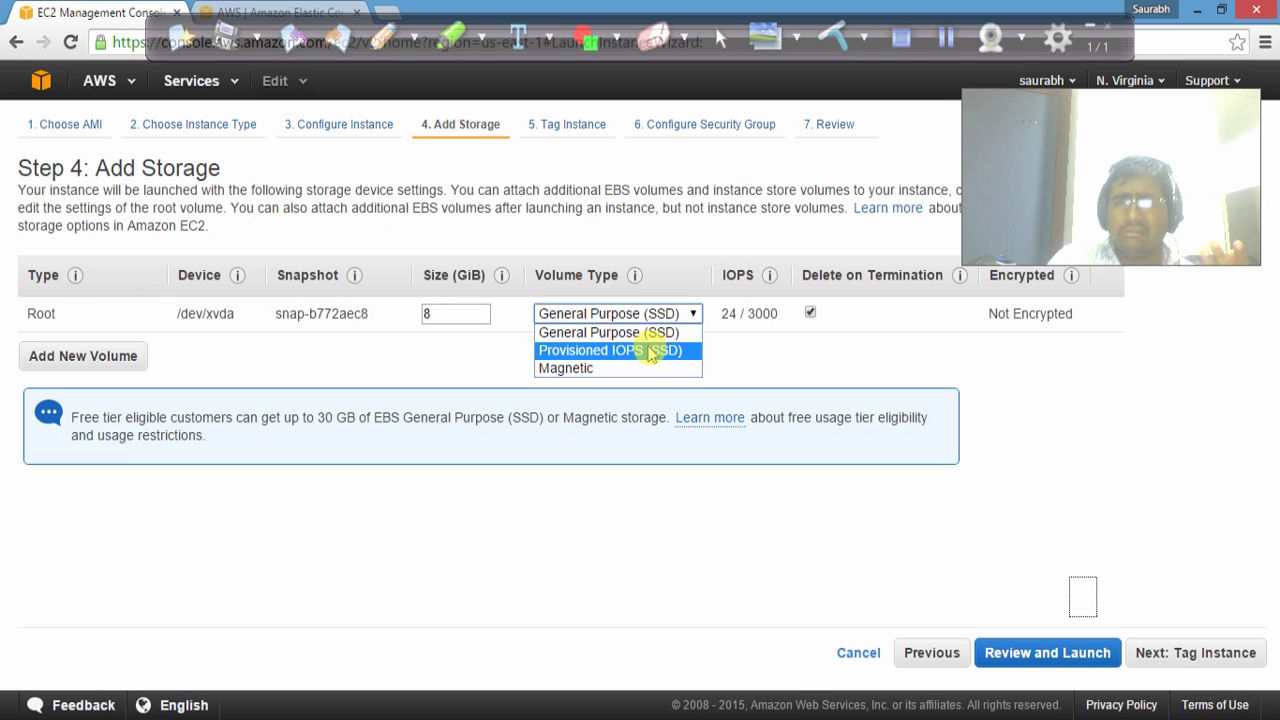
left_click(651, 351)
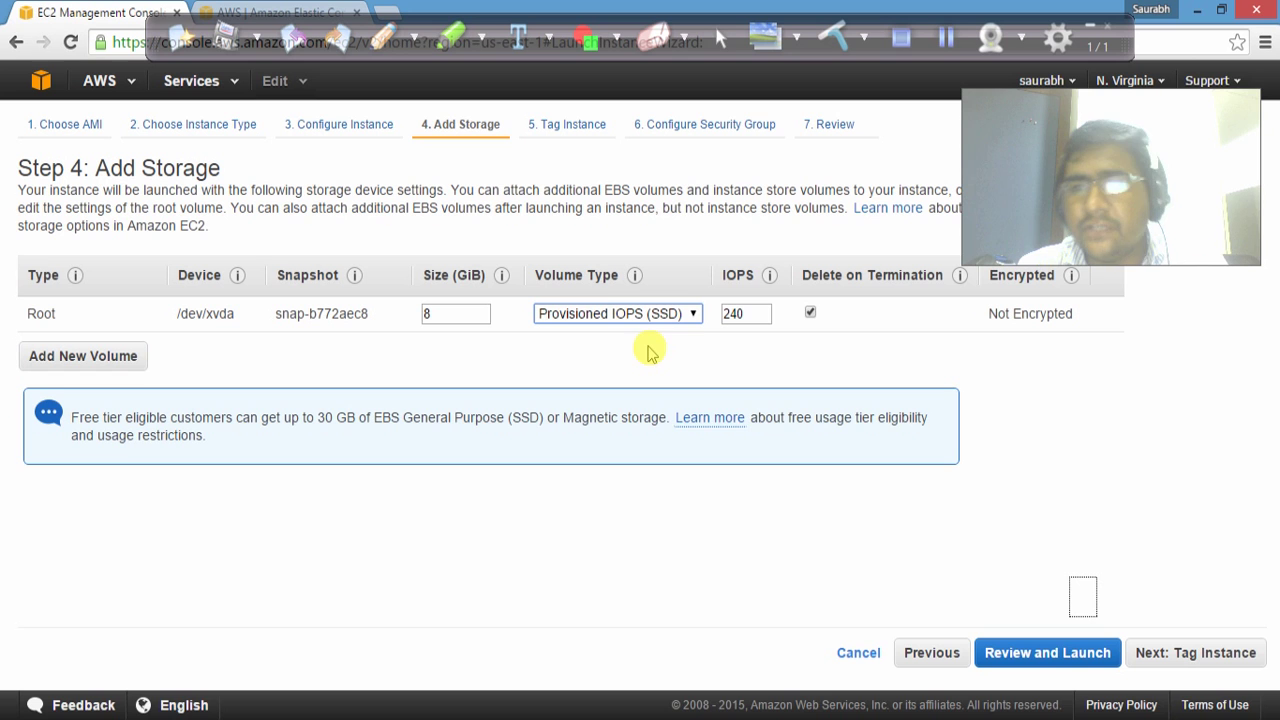
left_click(745, 310)
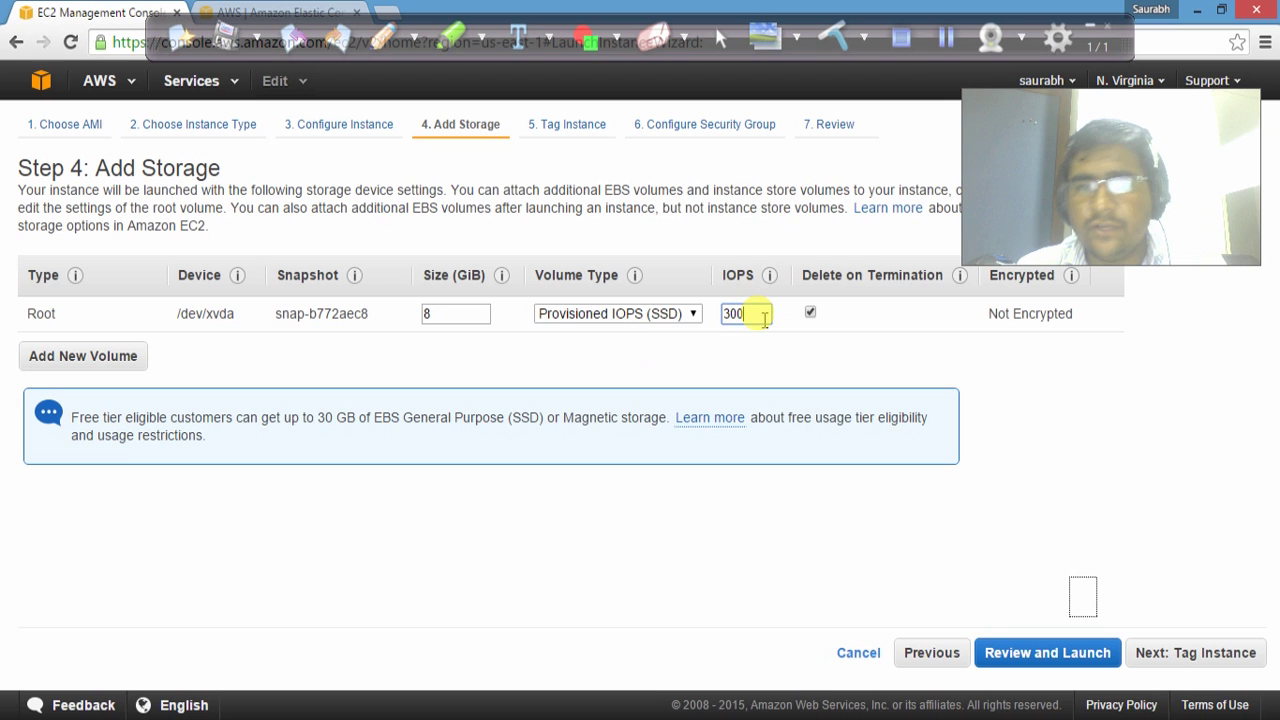
Step: Switch the root volume's type back to General Purpose (SSD) and check its IOPS figures
left_click(683, 316)
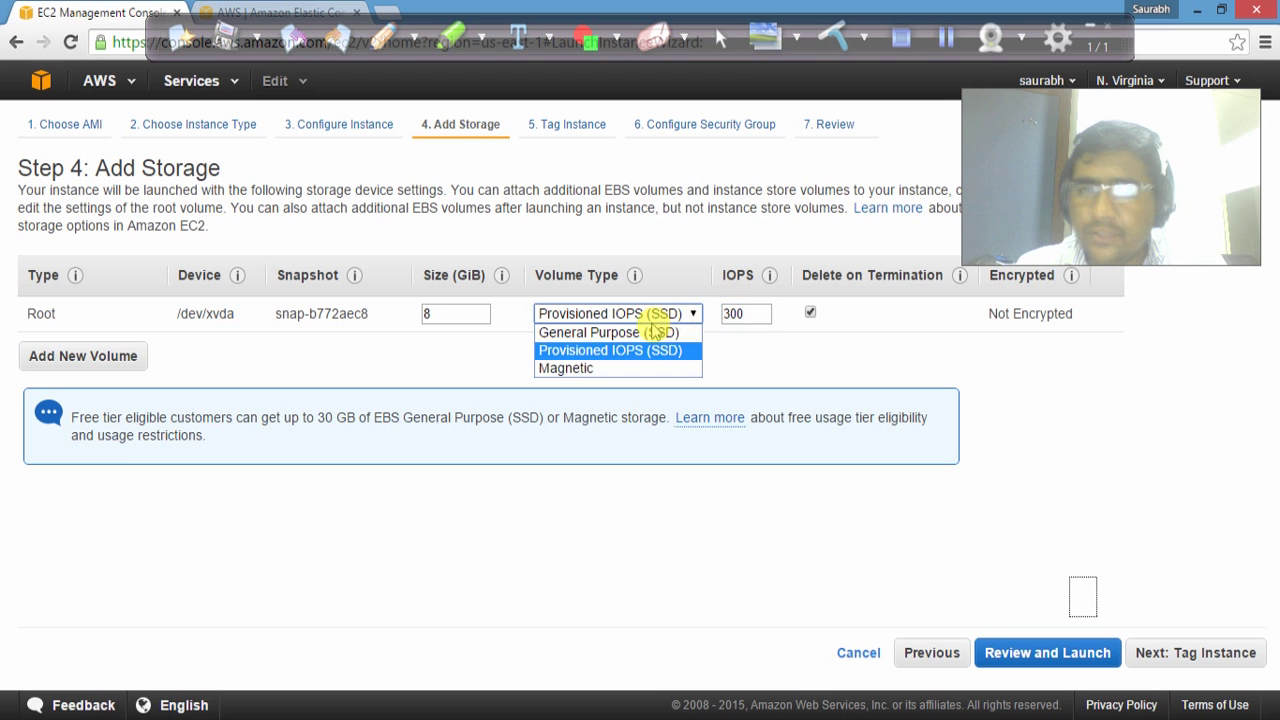
left_click(652, 331)
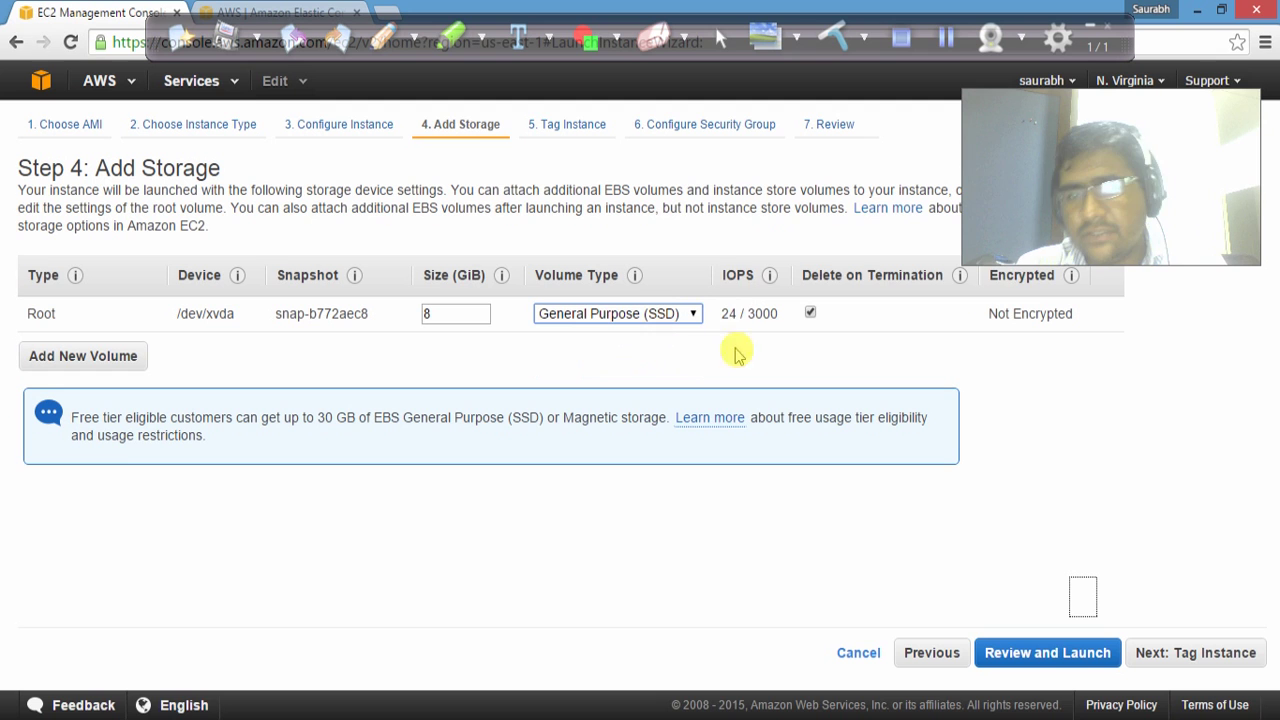
mouse_move(730, 314)
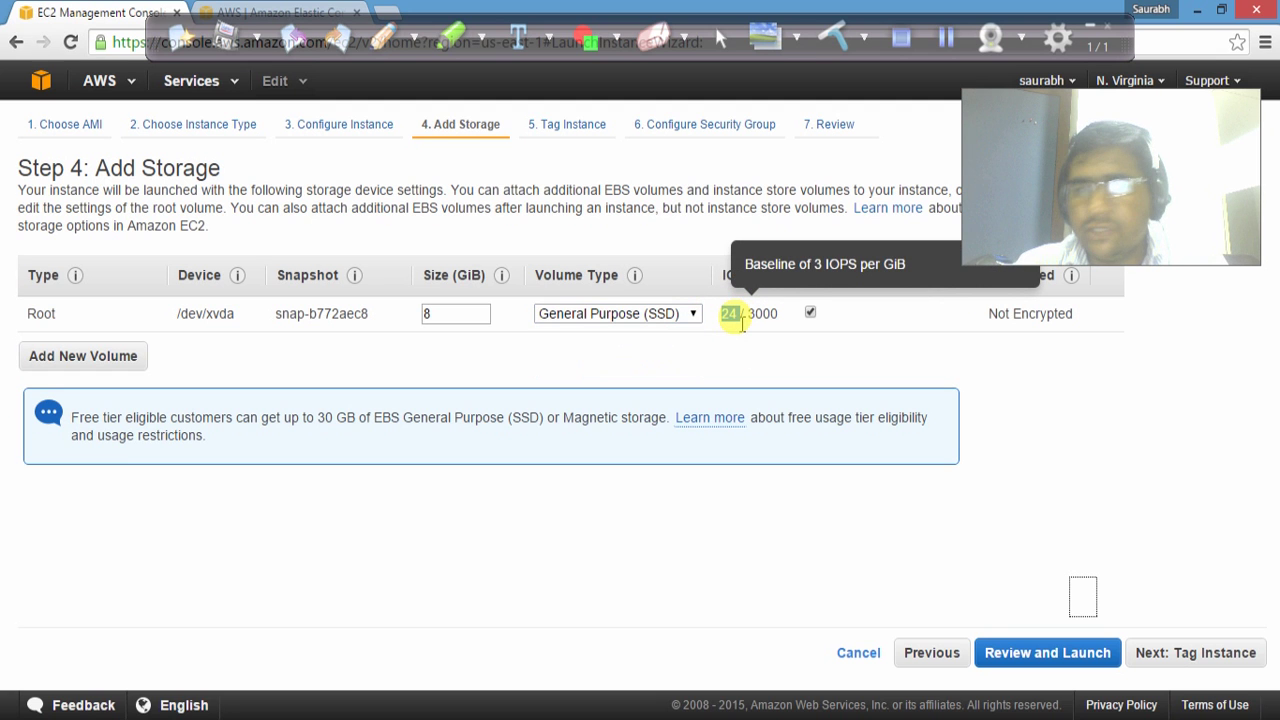
left_click(726, 360)
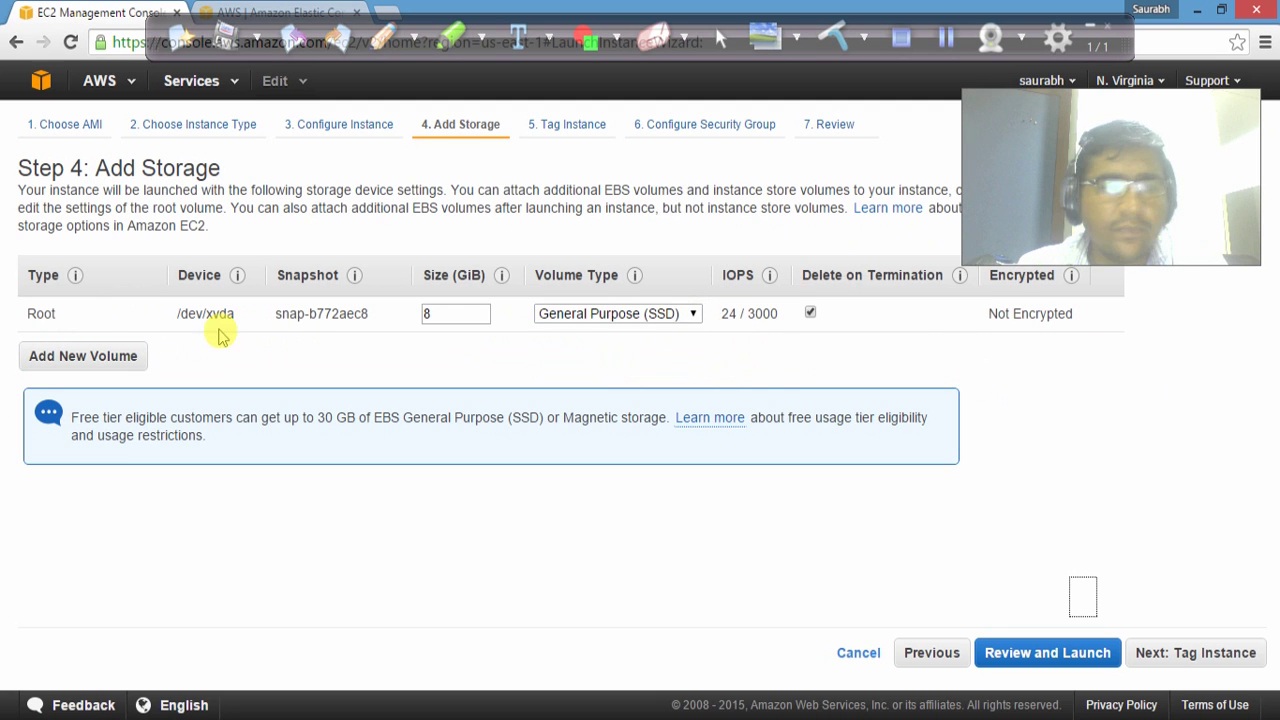
Step: Add a second EBS volume below the root volume and remove it again
left_click(115, 358)
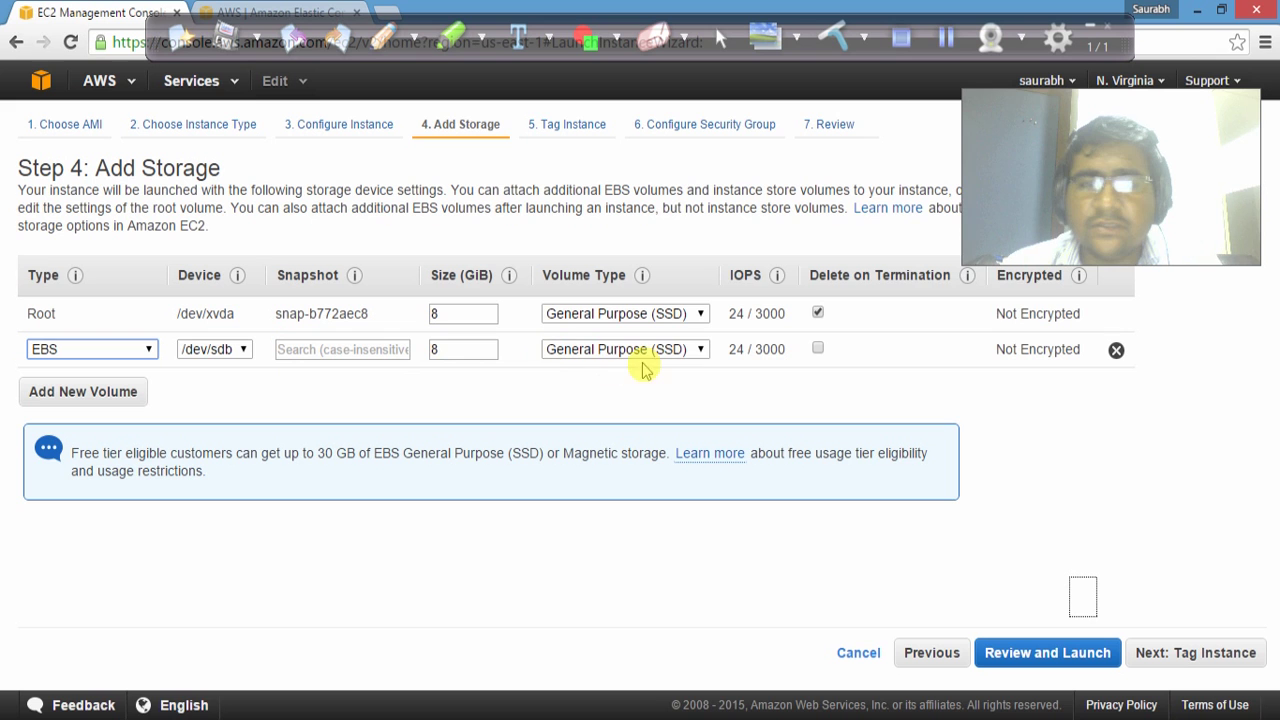
left_click(1117, 351)
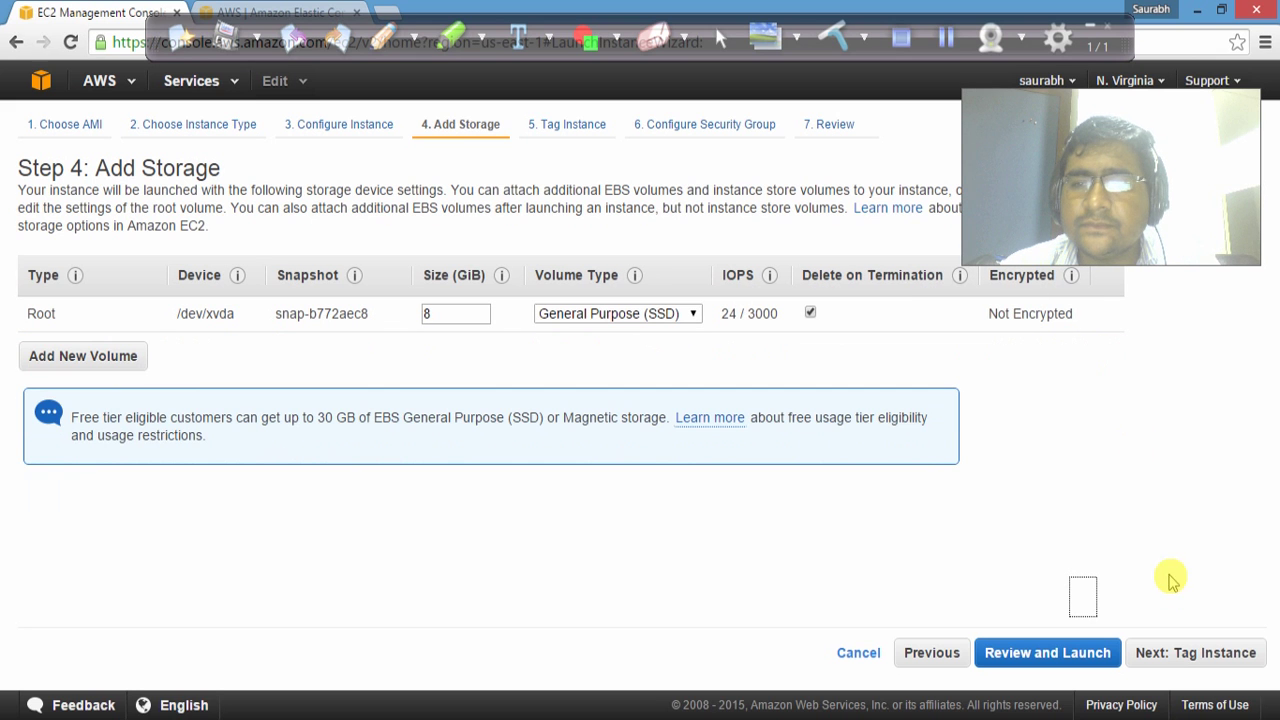
Step: Proceed to the Tag Instance step and set the Name tag's value to demo
left_click(1184, 656)
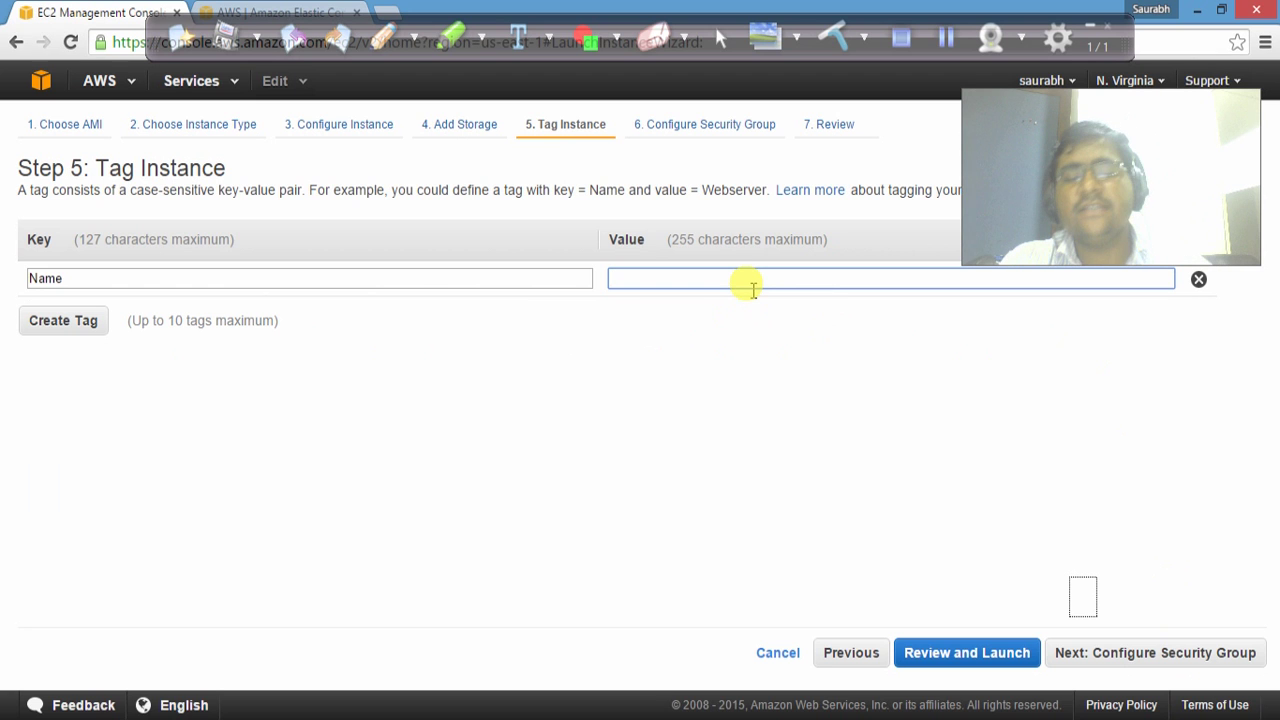
type("Ints")
key("BackSpace")
key("BackSpace")
key("BackSpace")
key("BackSpace")
type("demo")
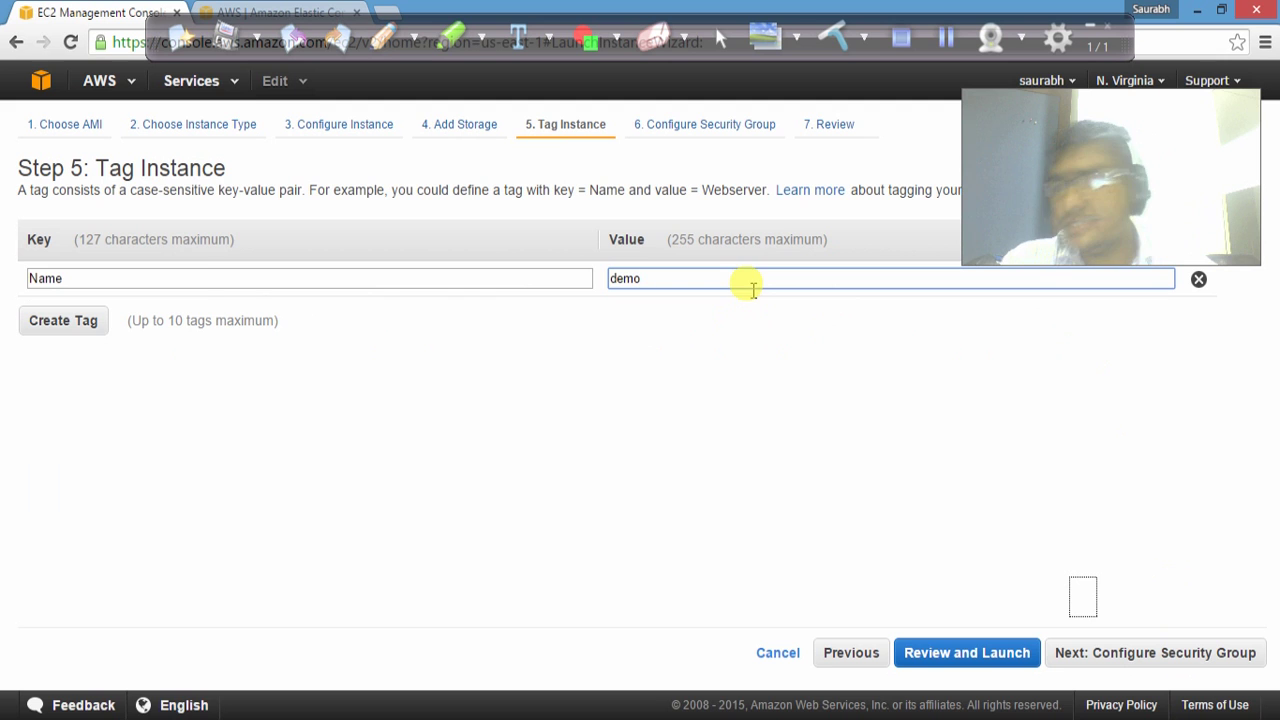
Step: Add a second, empty tag to the instance and remove it again
left_click(72, 322)
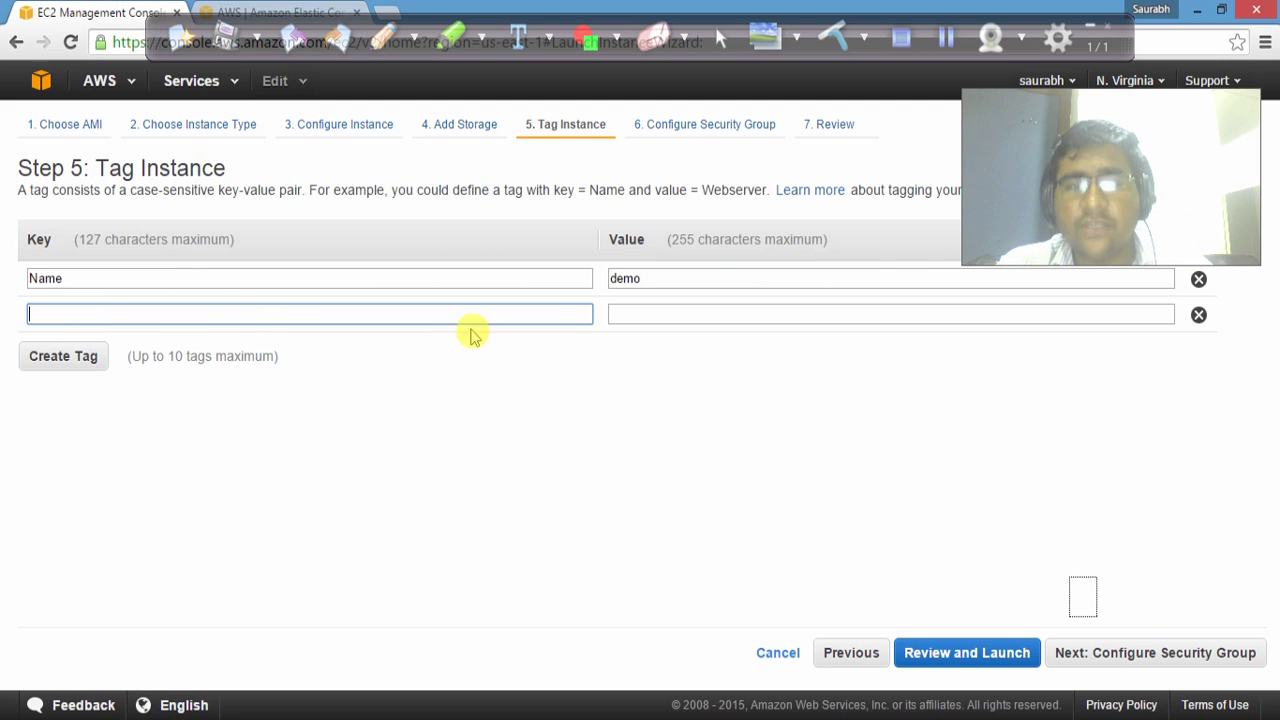
left_click(1199, 316)
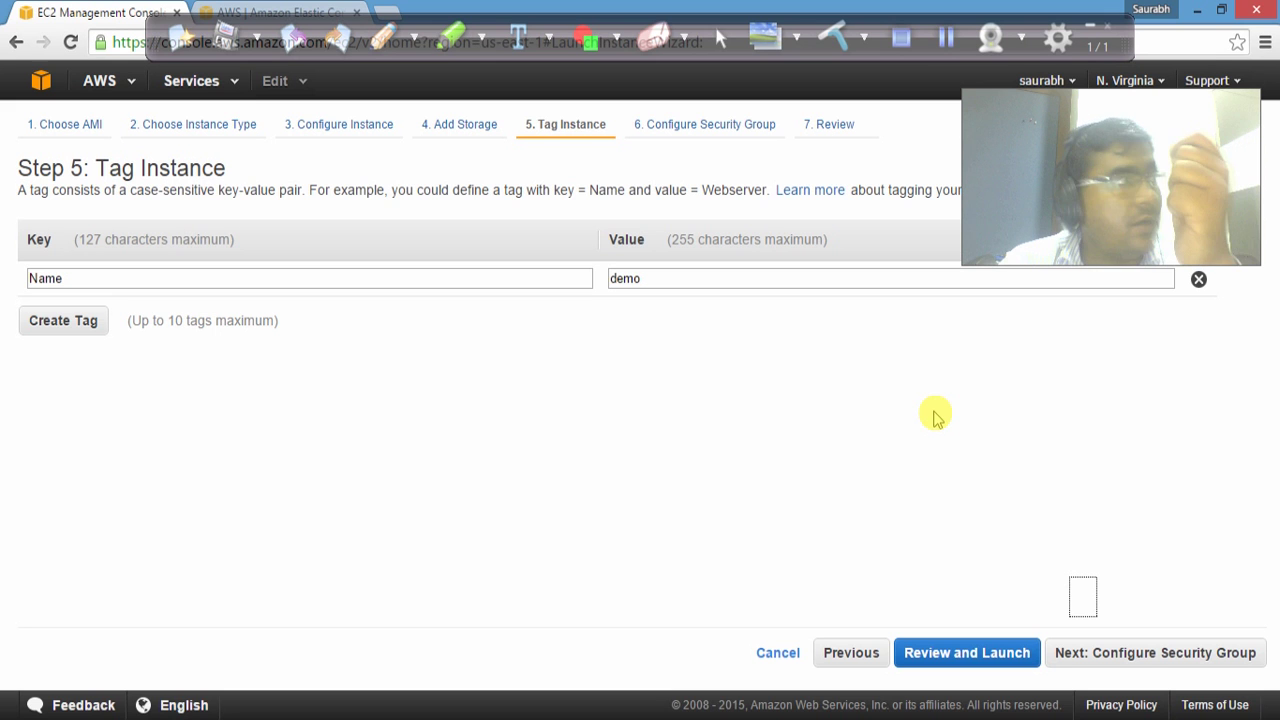
Step: Proceed to the Configure Security Group step, look at the existing security groups, and choose to create a new one
left_click(1120, 660)
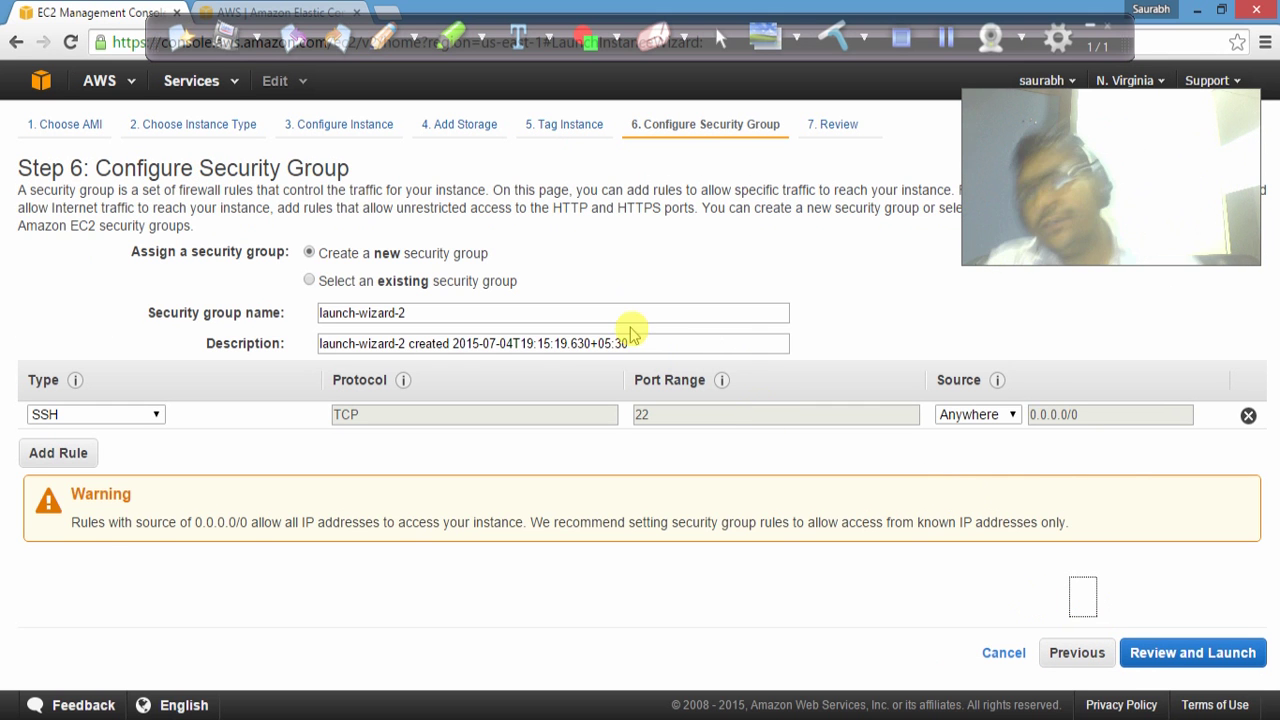
left_click(465, 309)
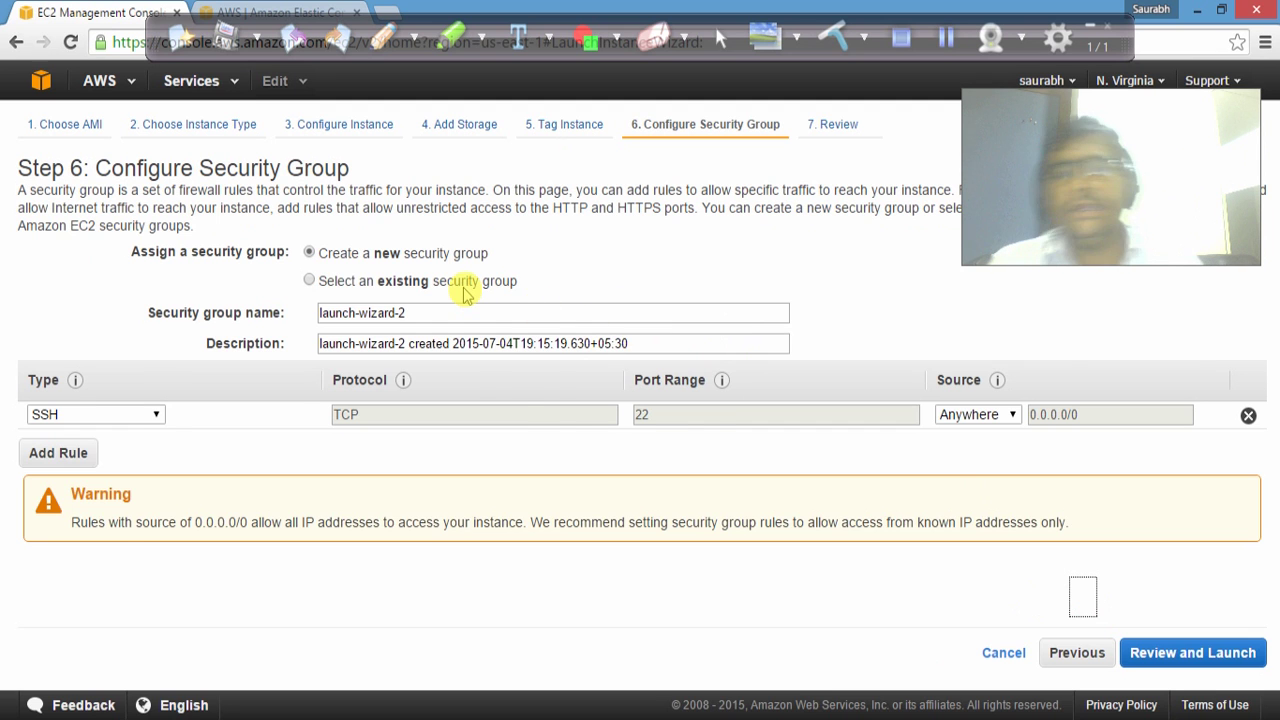
left_click(465, 284)
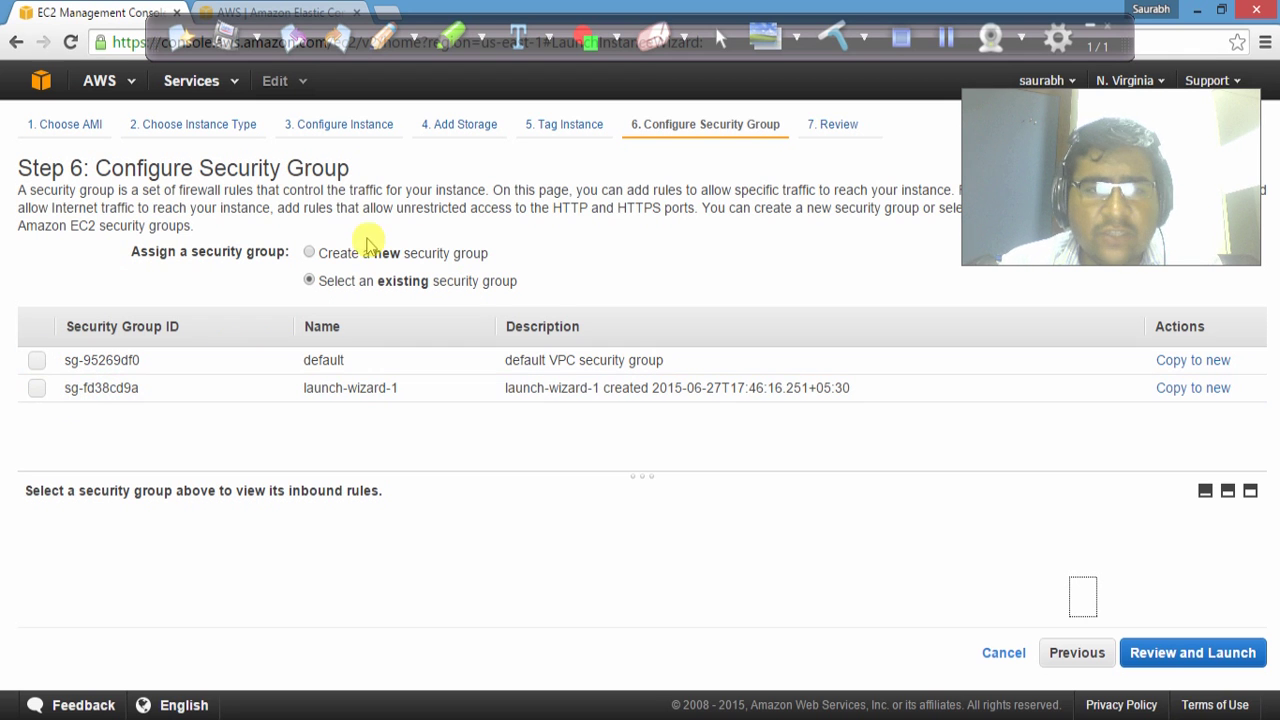
left_click(310, 254)
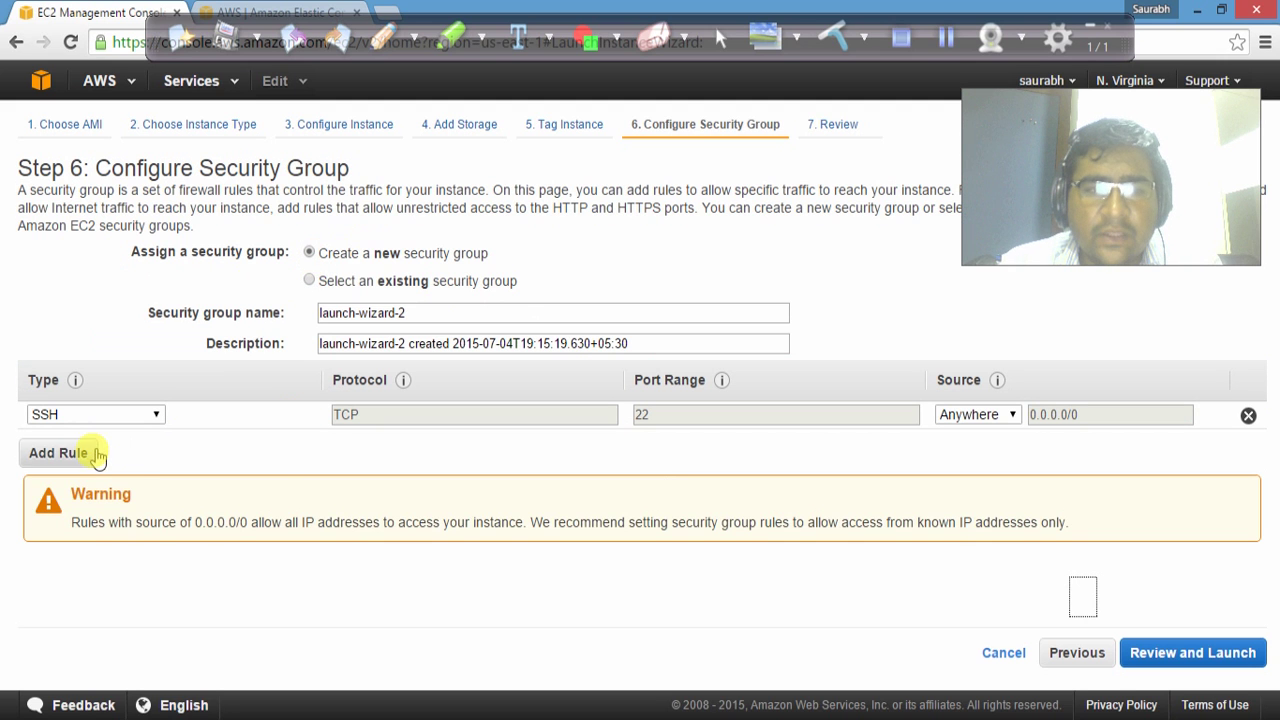
Step: Add a Custom TCP Rule for port 80 and restrict the SSH rule's source to My IP
left_click(60, 453)
left_click(674, 444)
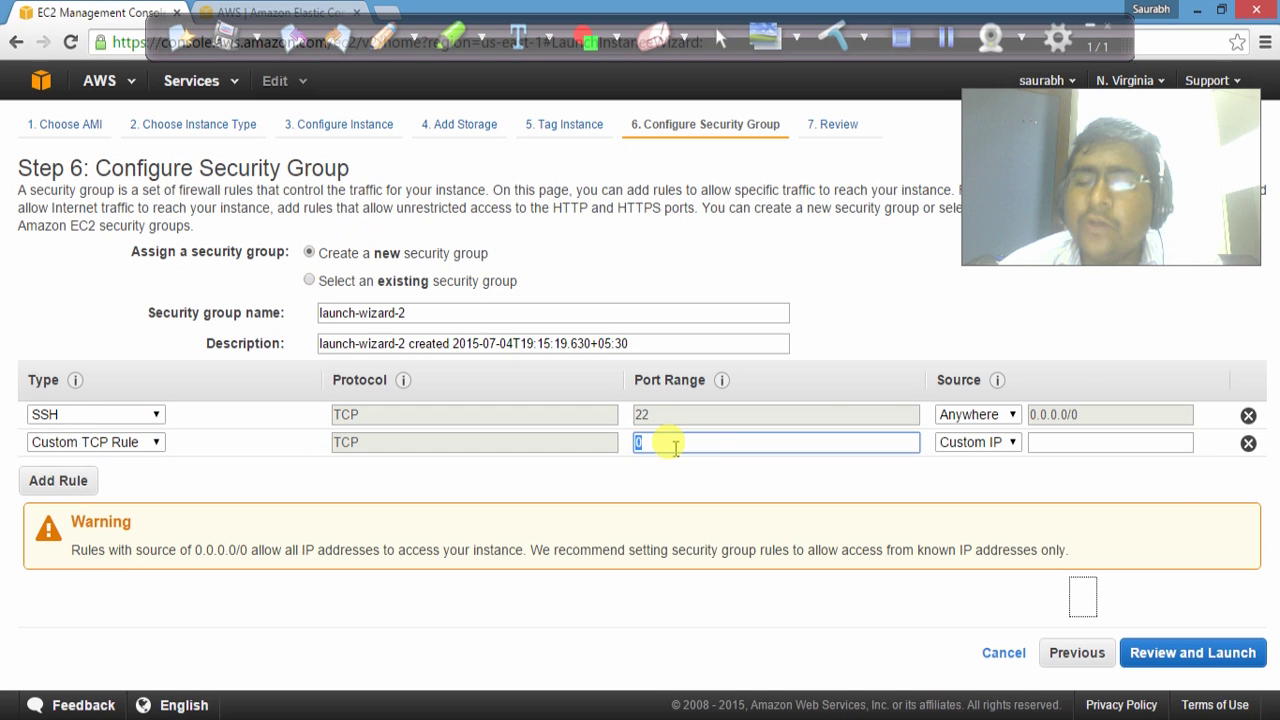
left_click(1010, 414)
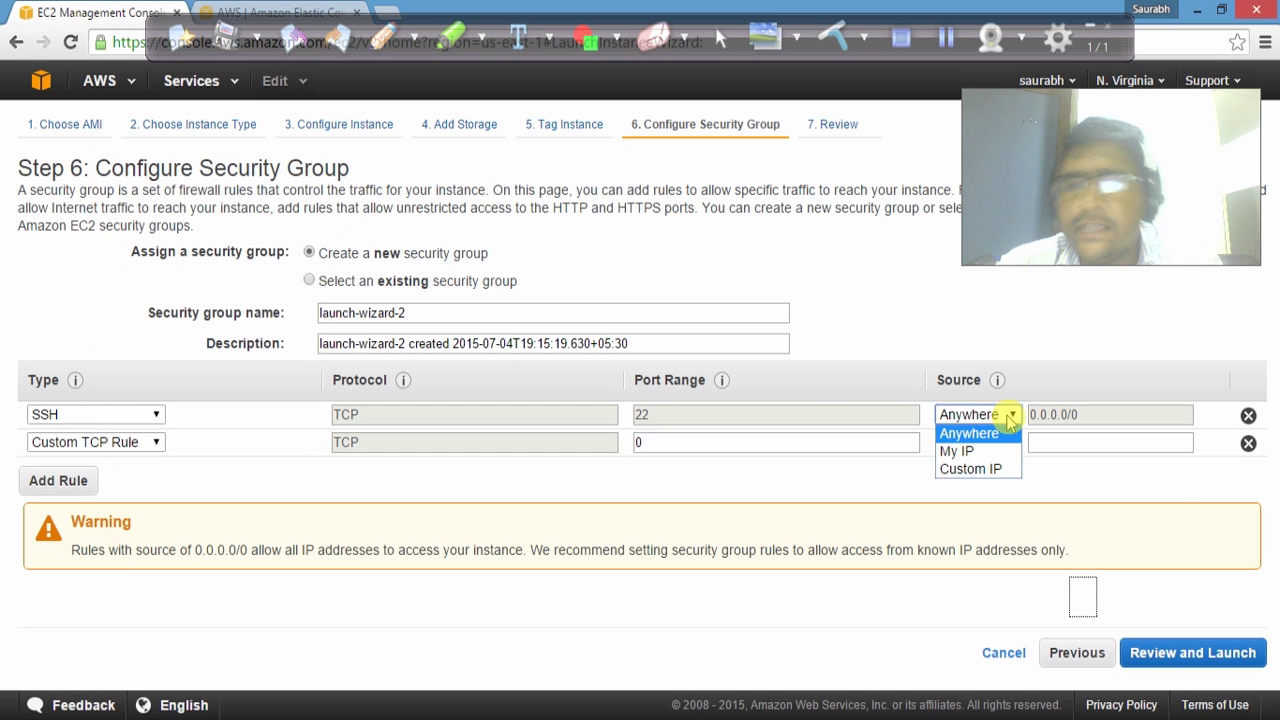
left_click(988, 452)
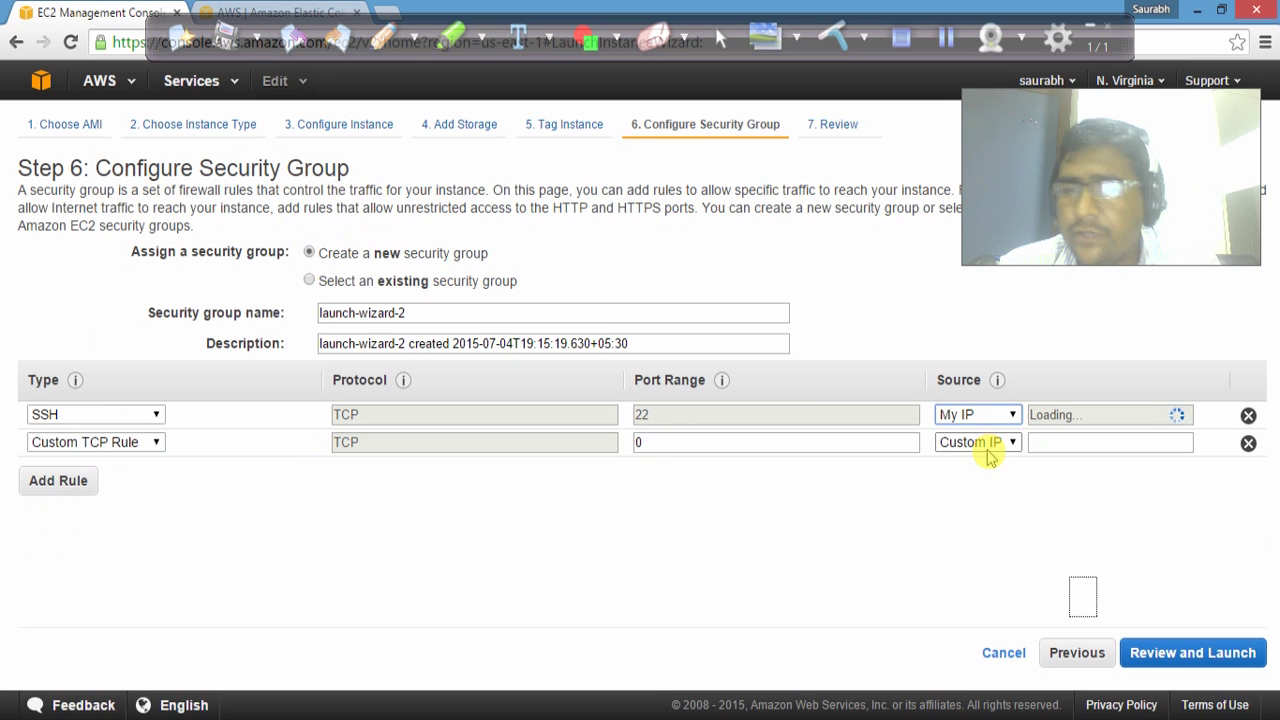
double_click(688, 448)
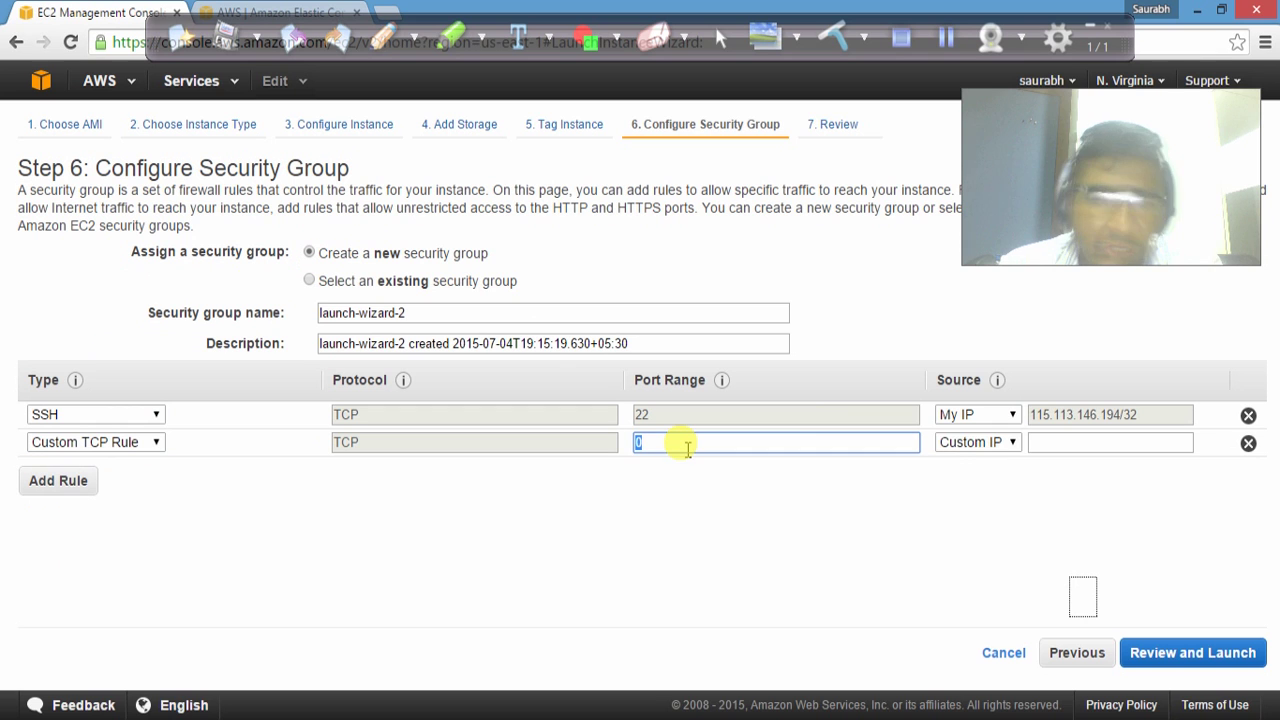
type("80")
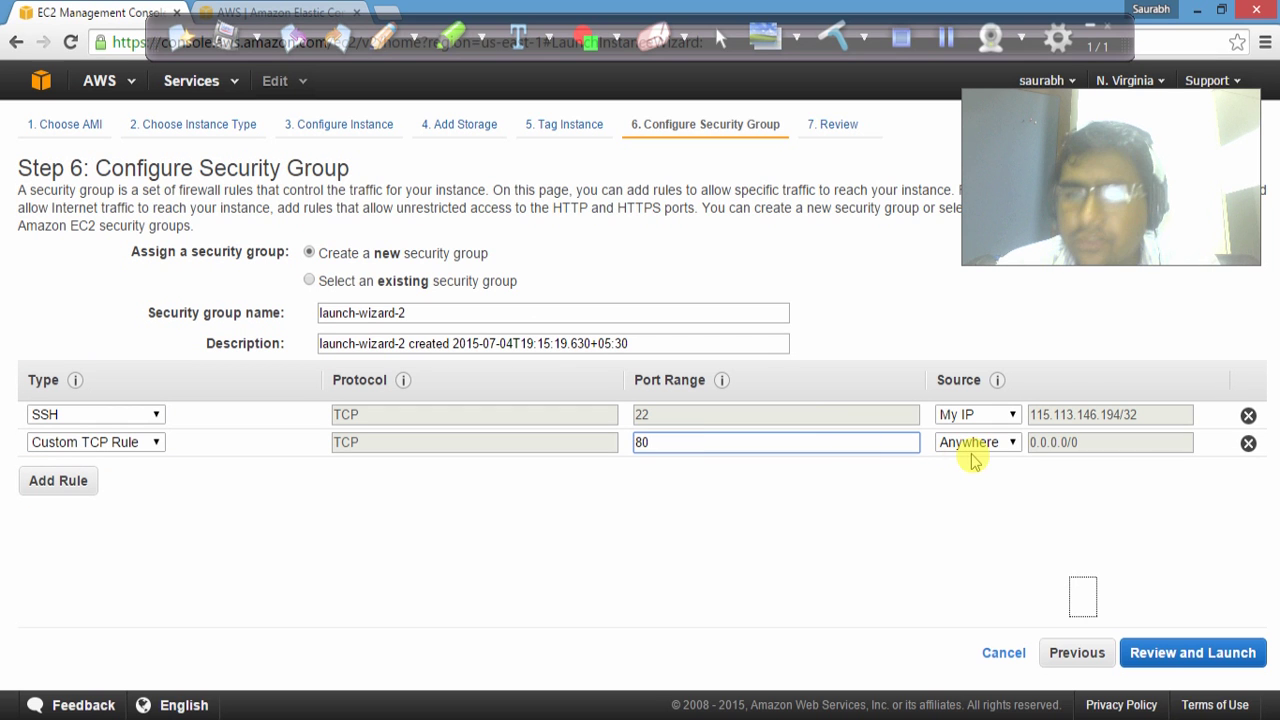
Step: Add another Custom TCP Rule for port 8080 with My IP as its source
left_click(84, 485)
double_click(669, 476)
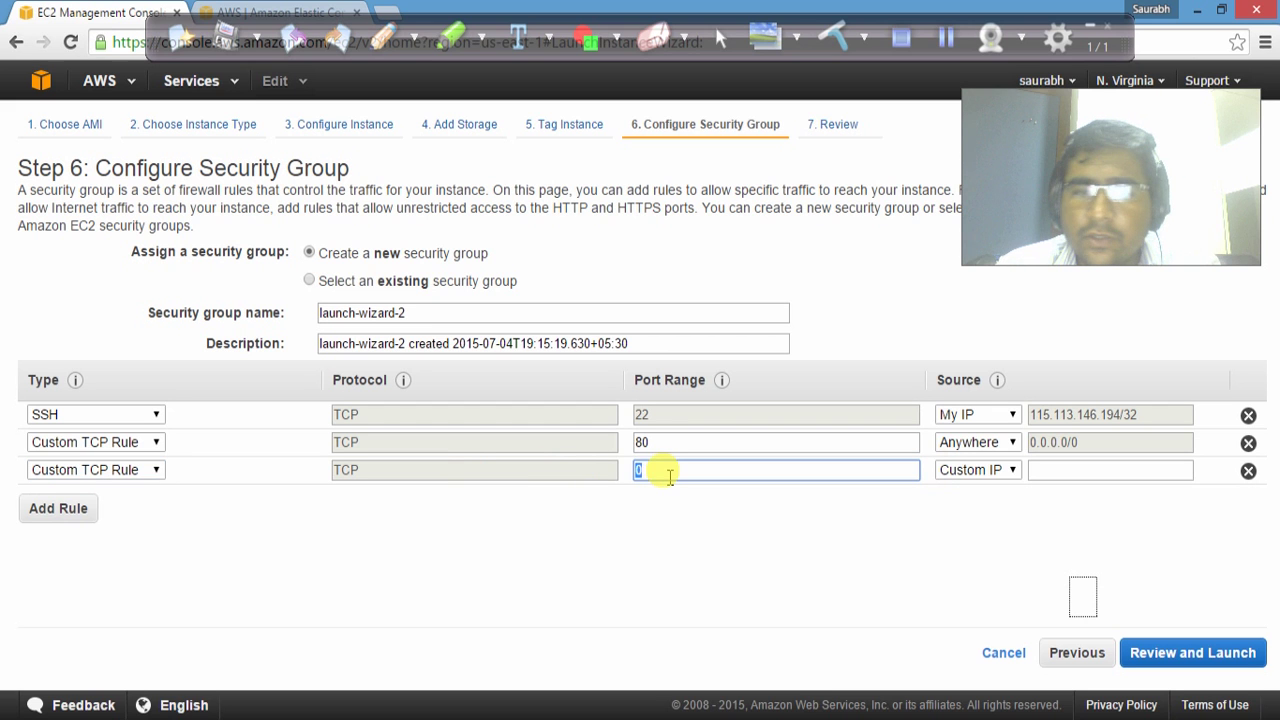
type("8080")
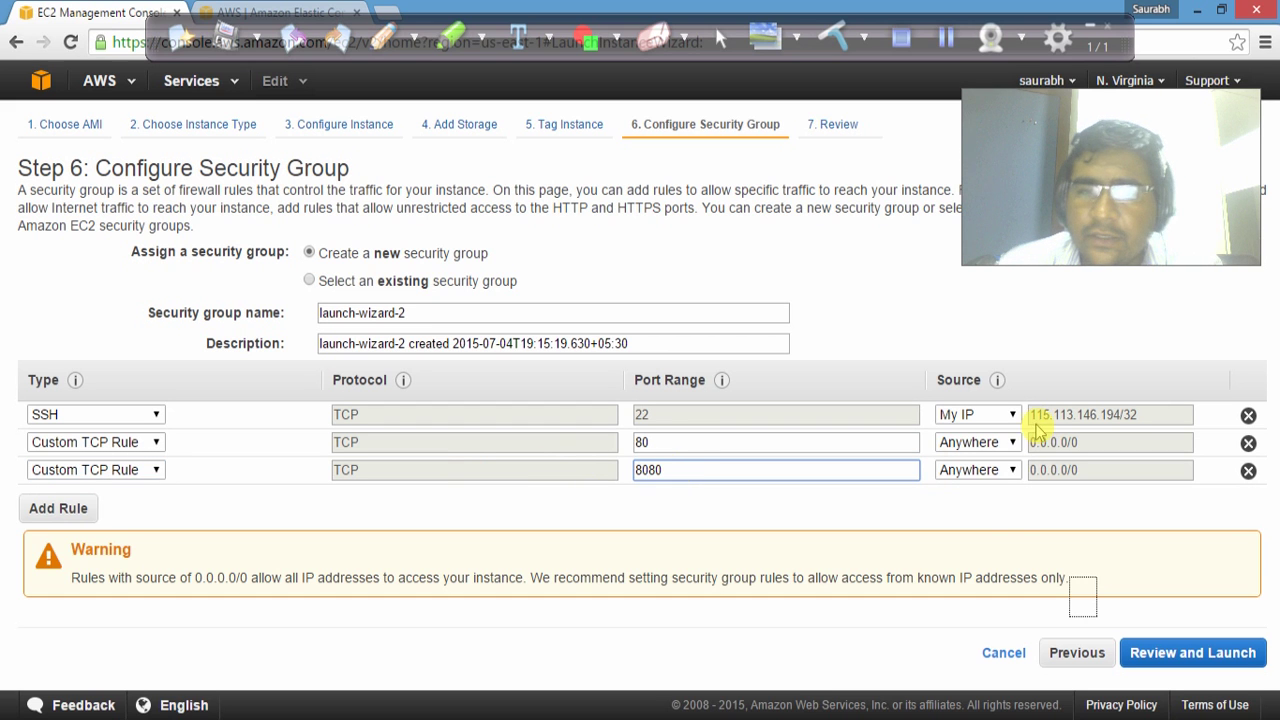
left_click(1005, 471)
left_click(993, 507)
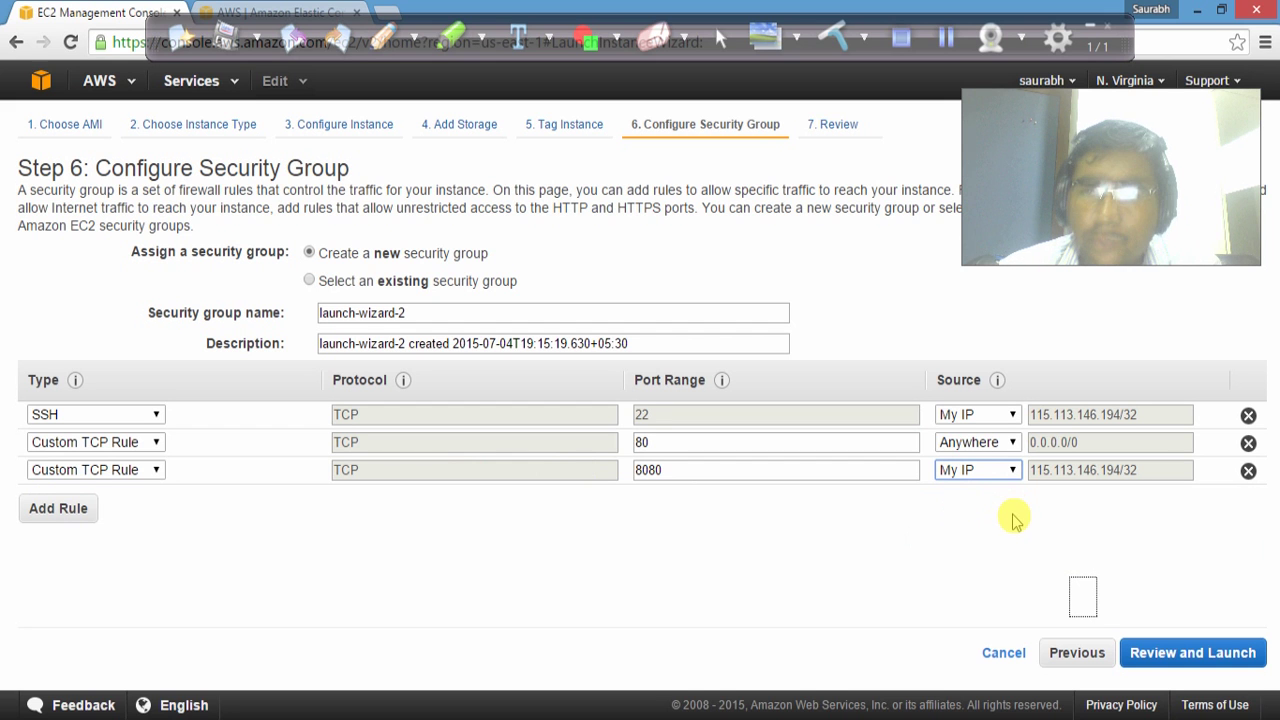
Step: Proceed to the review step, examine the security group, instance details and storage, and start the launch to reach the key pair selection
left_click(1145, 650)
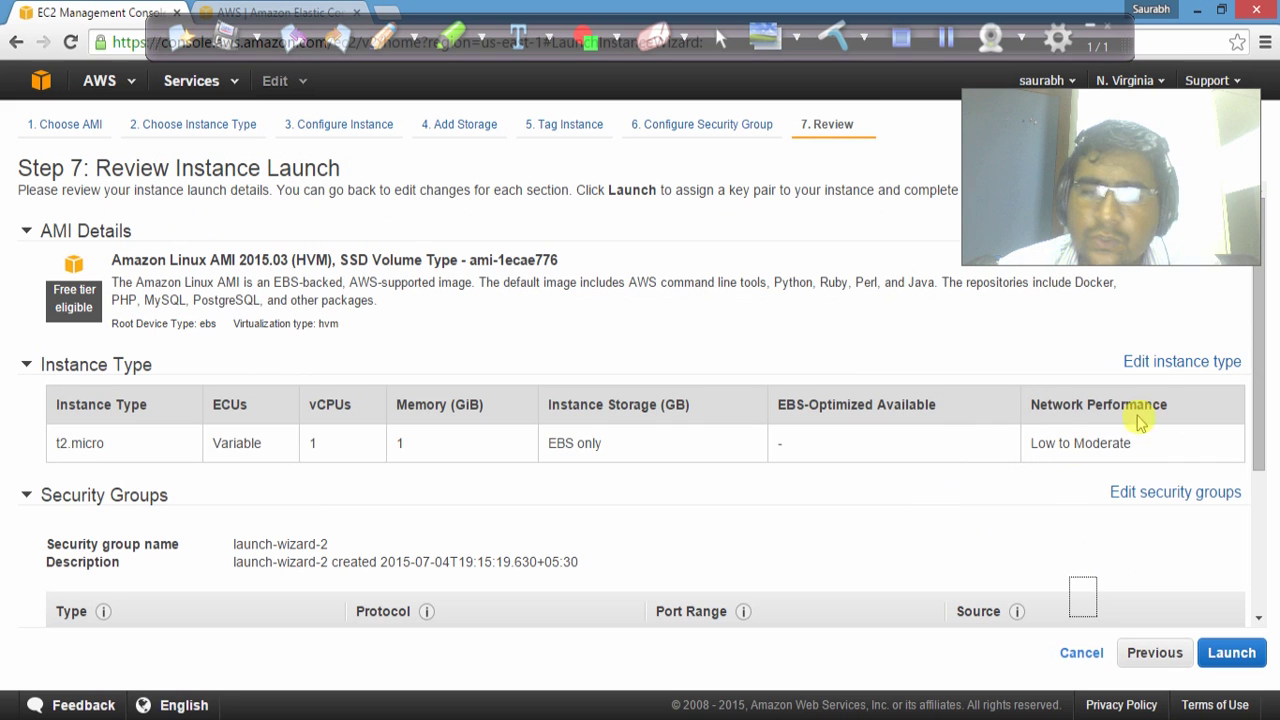
left_click_drag(1251, 371, 1270, 590)
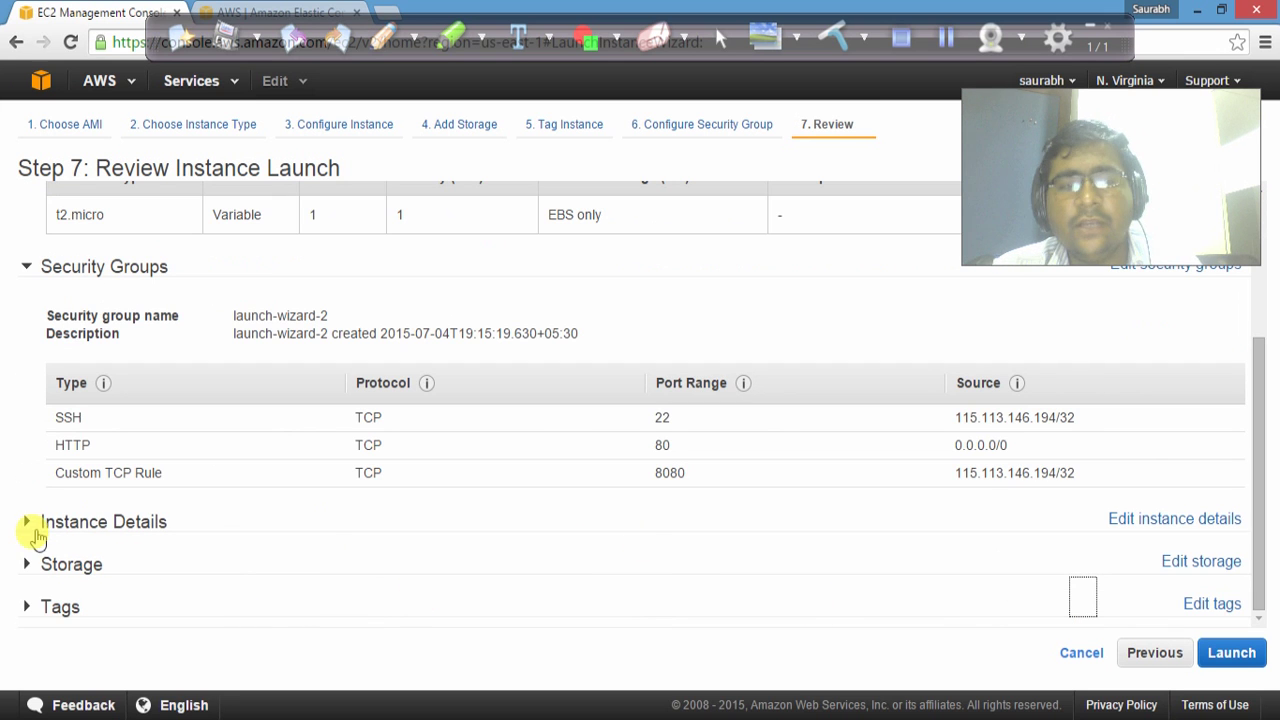
left_click(35, 537)
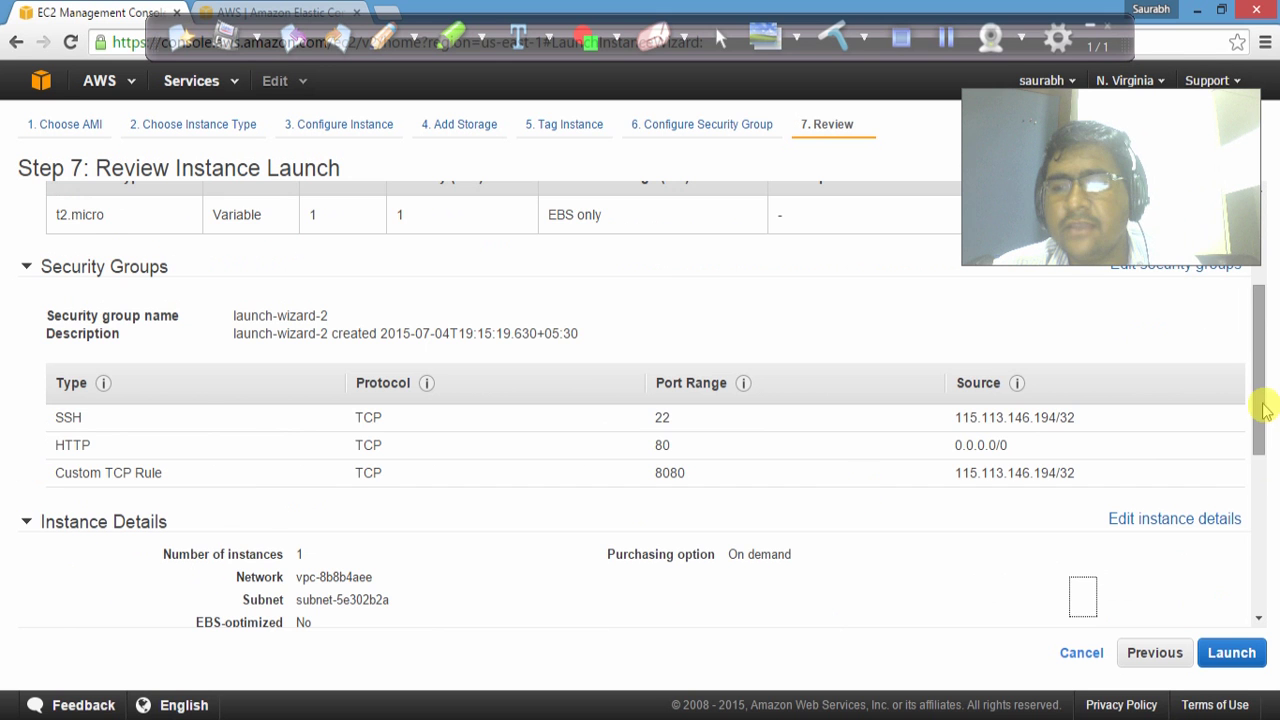
left_click_drag(1263, 410, 1263, 565)
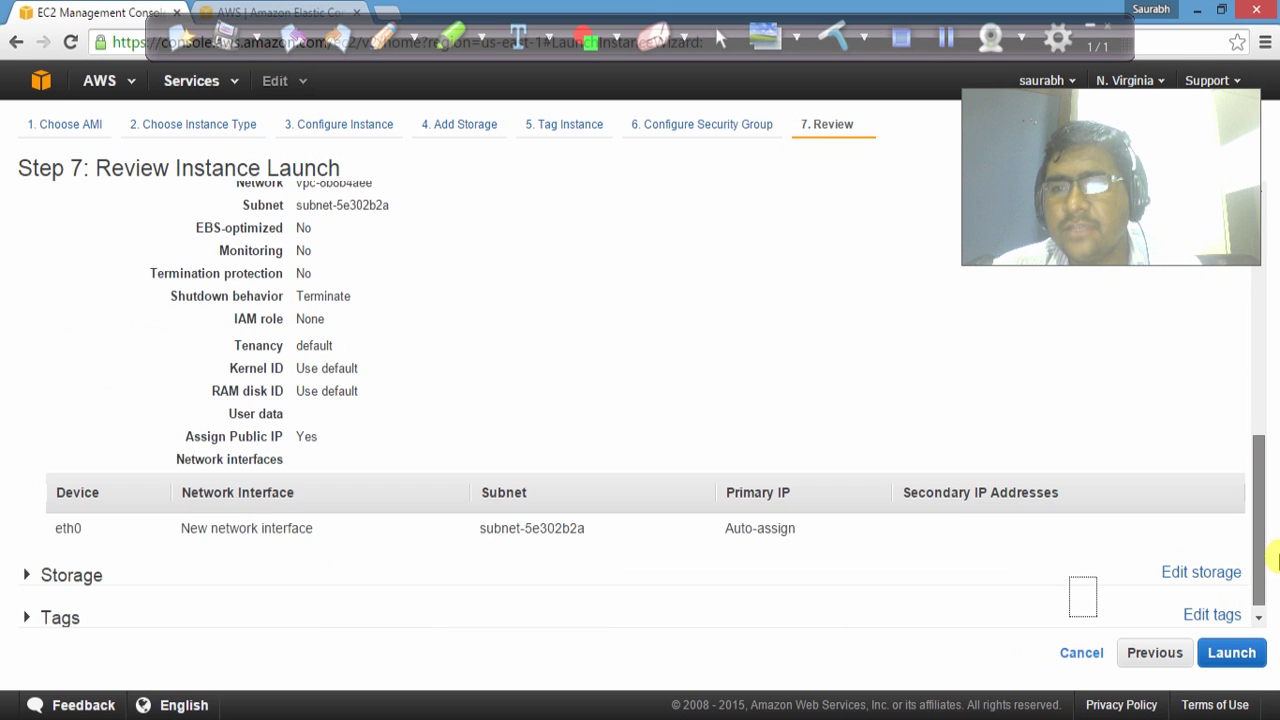
left_click(60, 568)
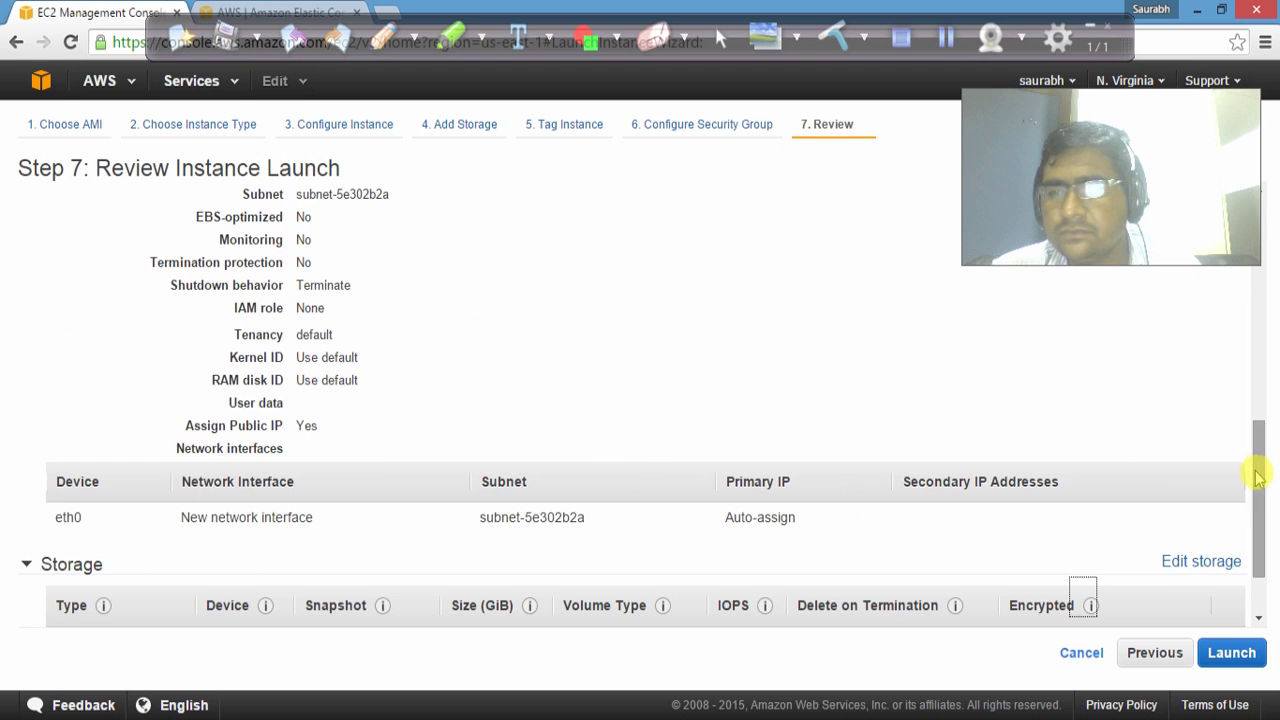
left_click_drag(1258, 478, 1258, 543)
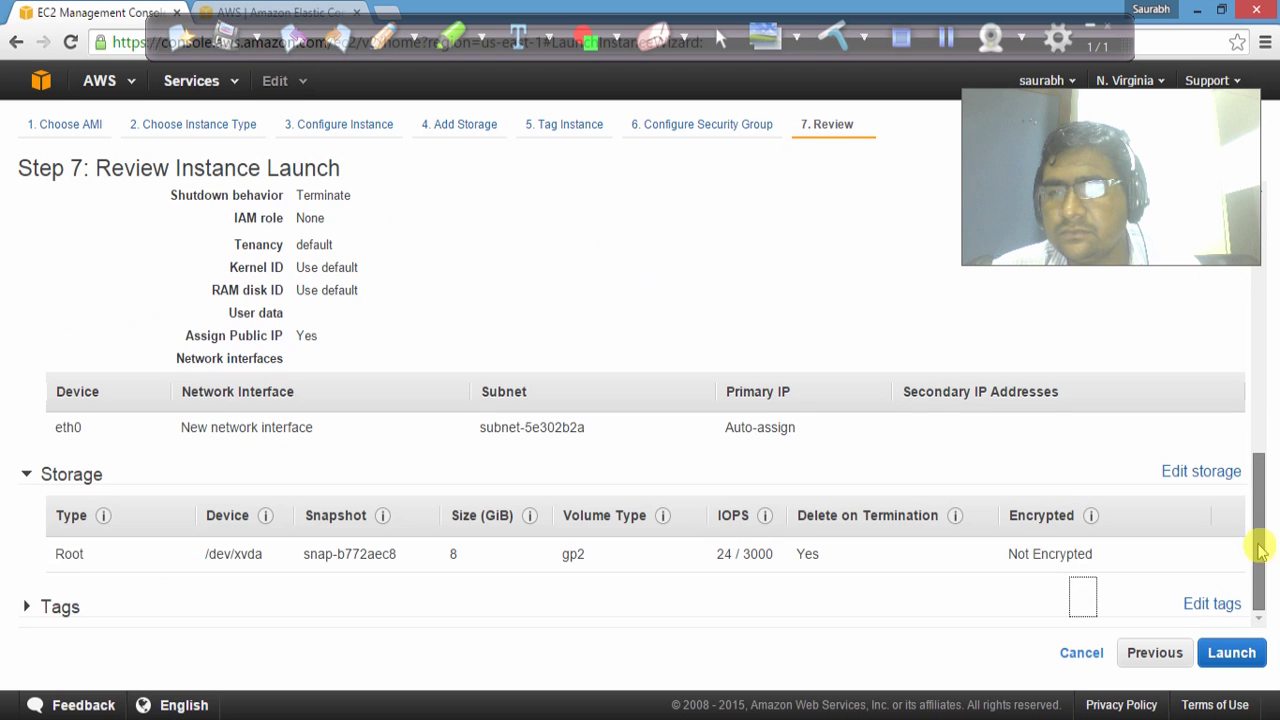
left_click(1222, 655)
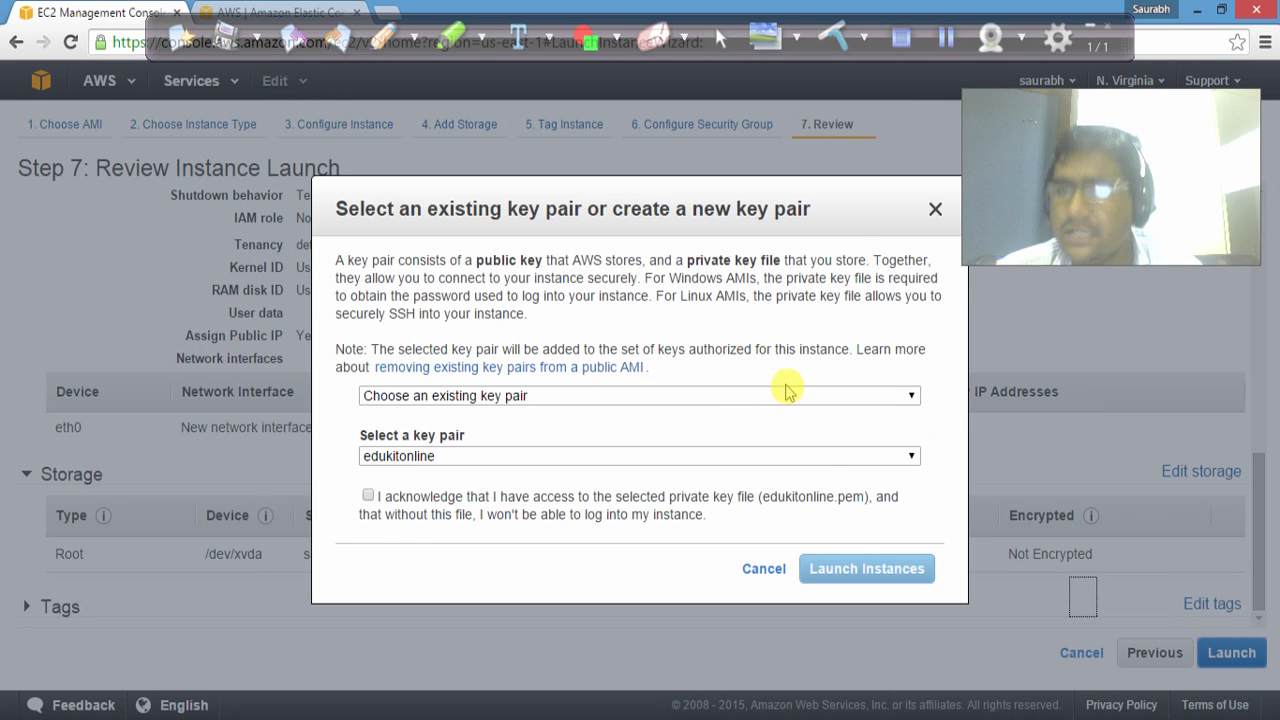
Step: Create a new key pair named newKeyPair and download its private key file
left_click(752, 402)
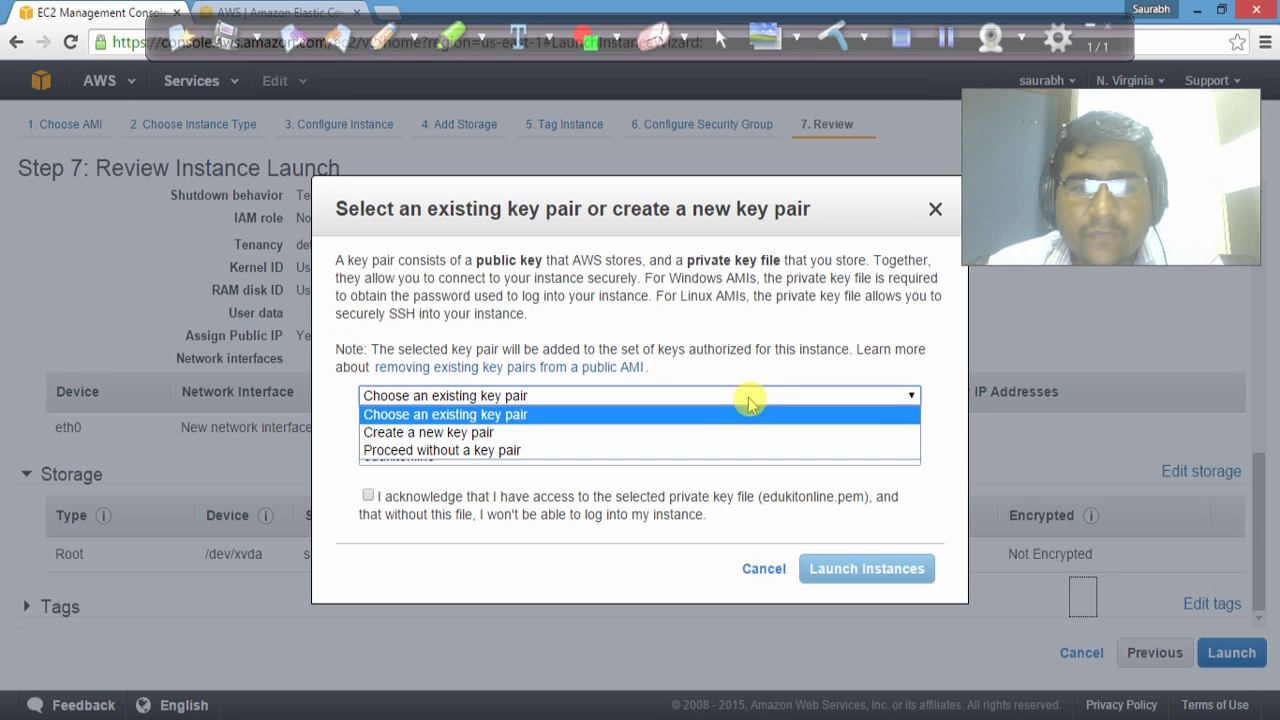
left_click(694, 440)
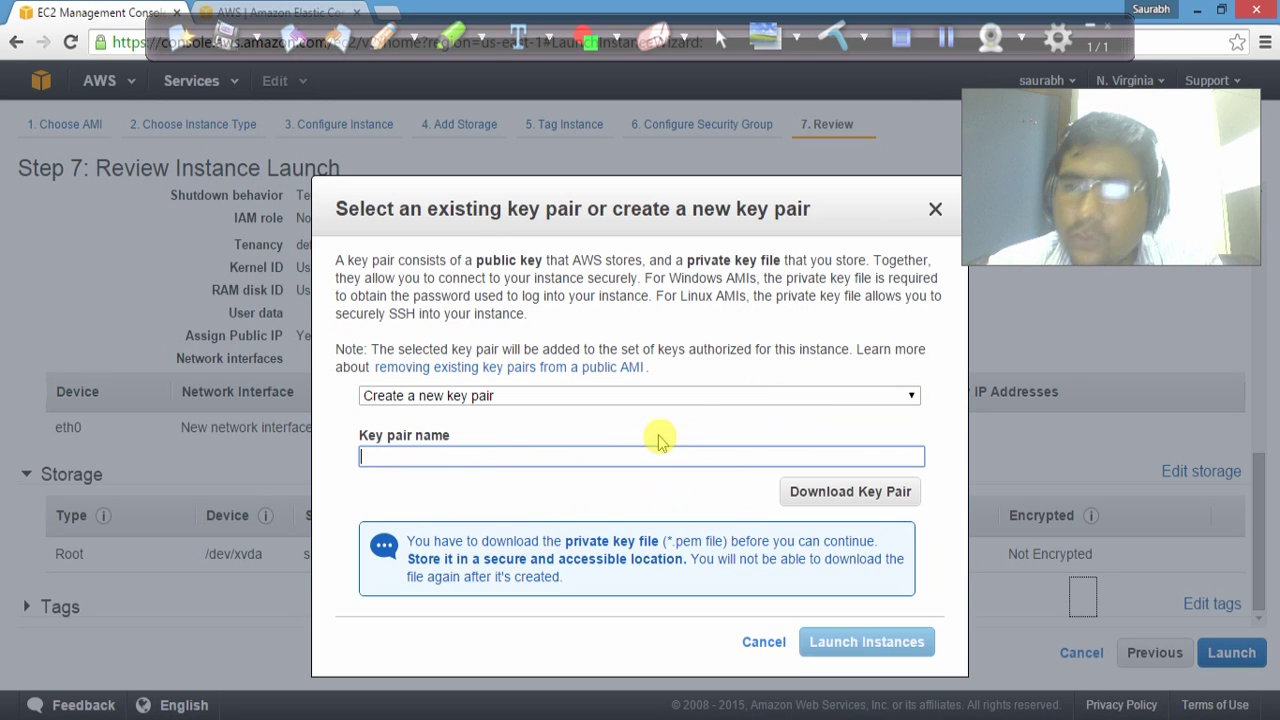
left_click(491, 457)
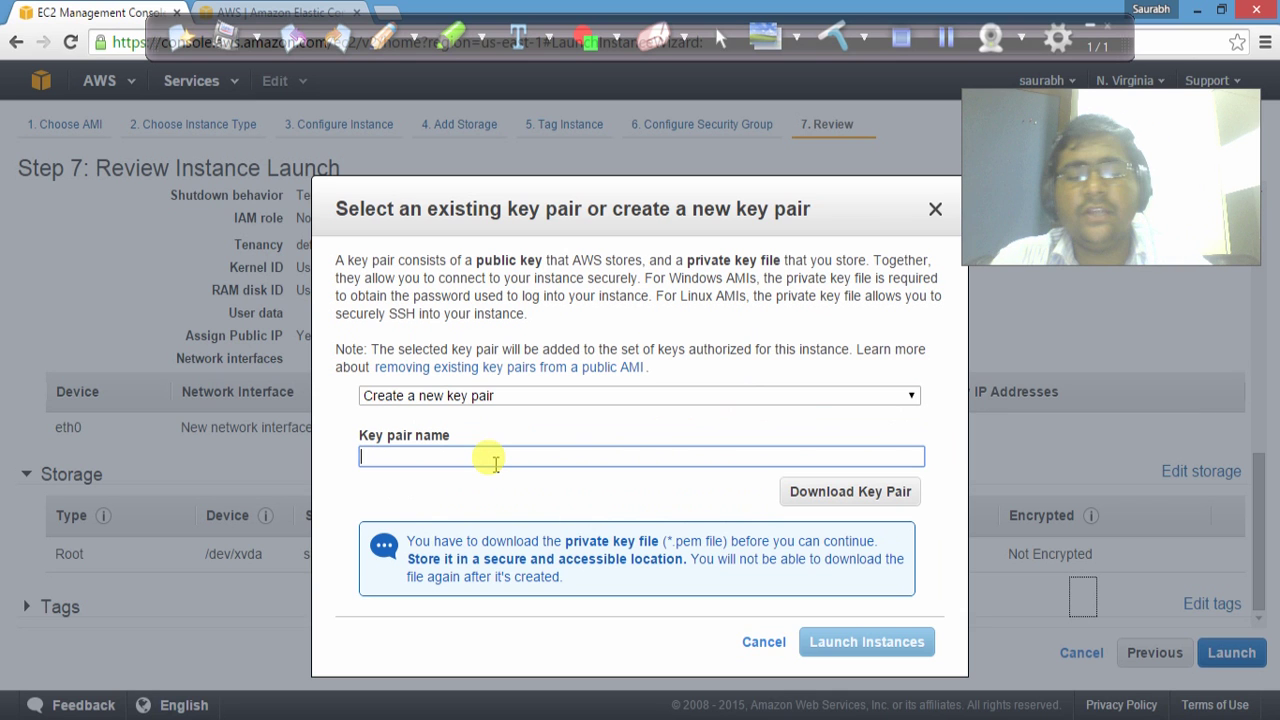
type("newKeyPao")
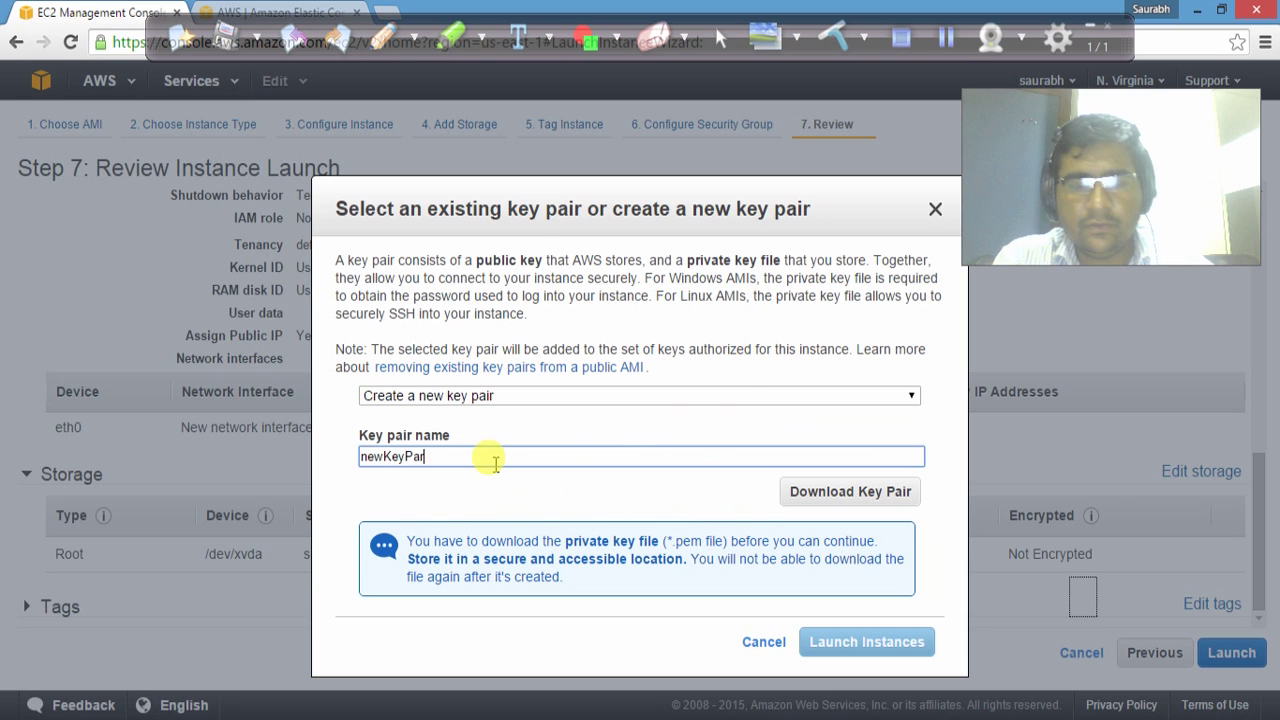
key("BackSpace")
type("ir")
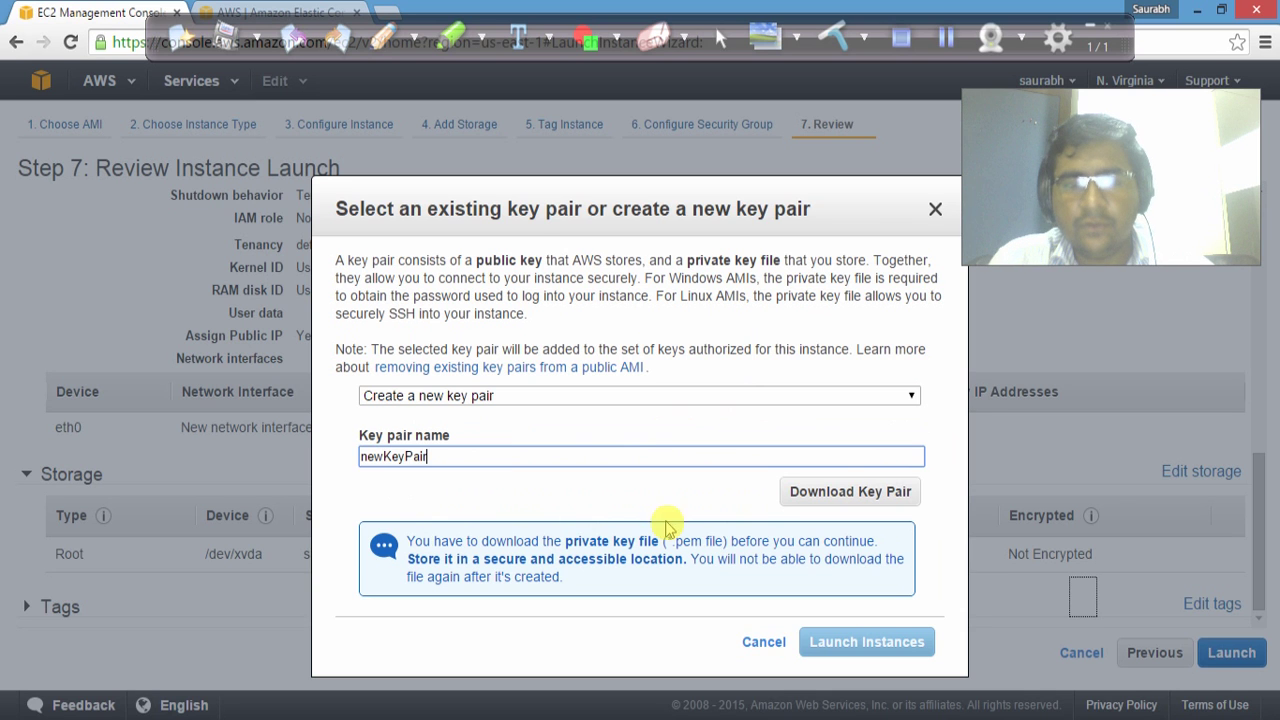
left_click(843, 492)
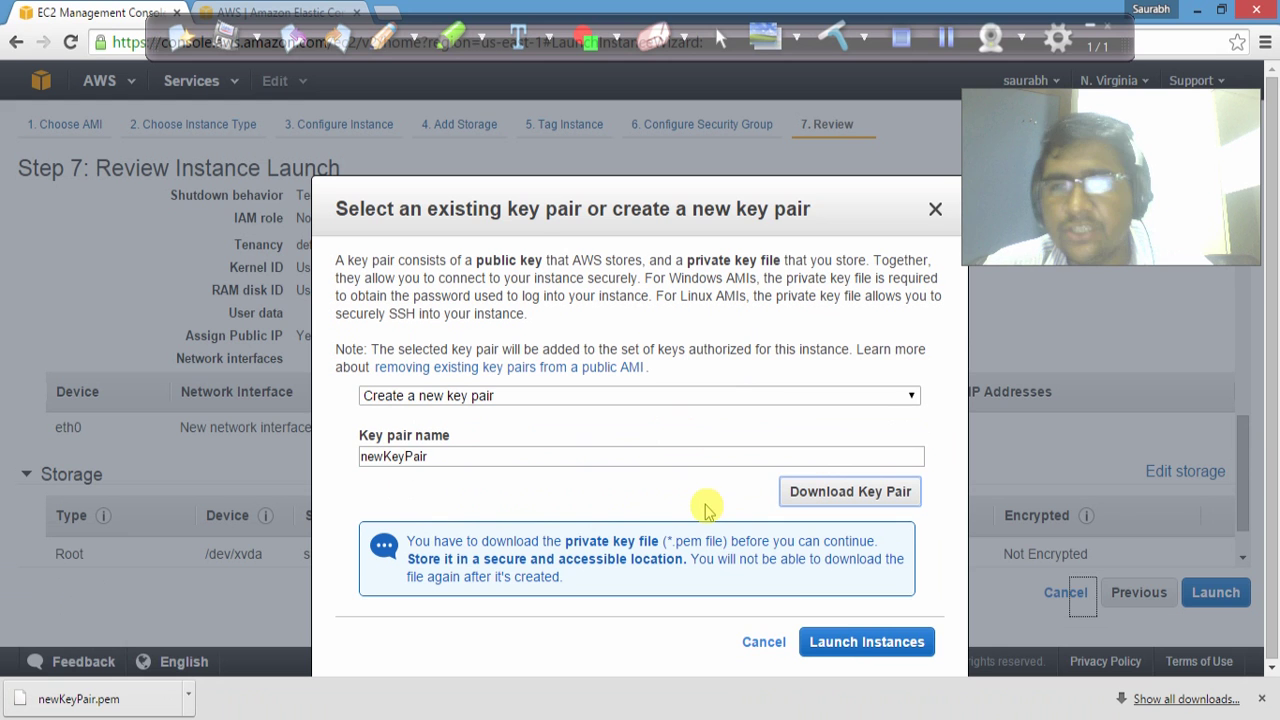
Step: Launch the instance with the new key pair and proceed from the launch status page to the instances list
left_click(838, 645)
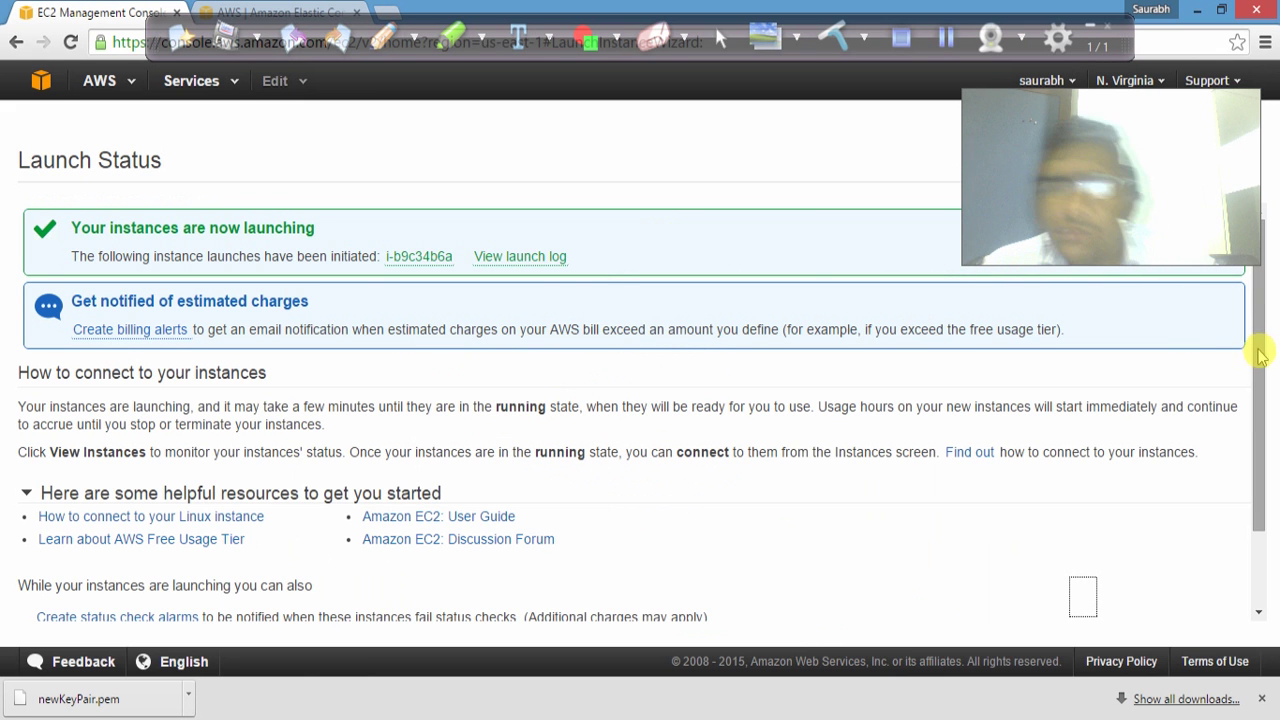
left_click_drag(1260, 357, 1257, 500)
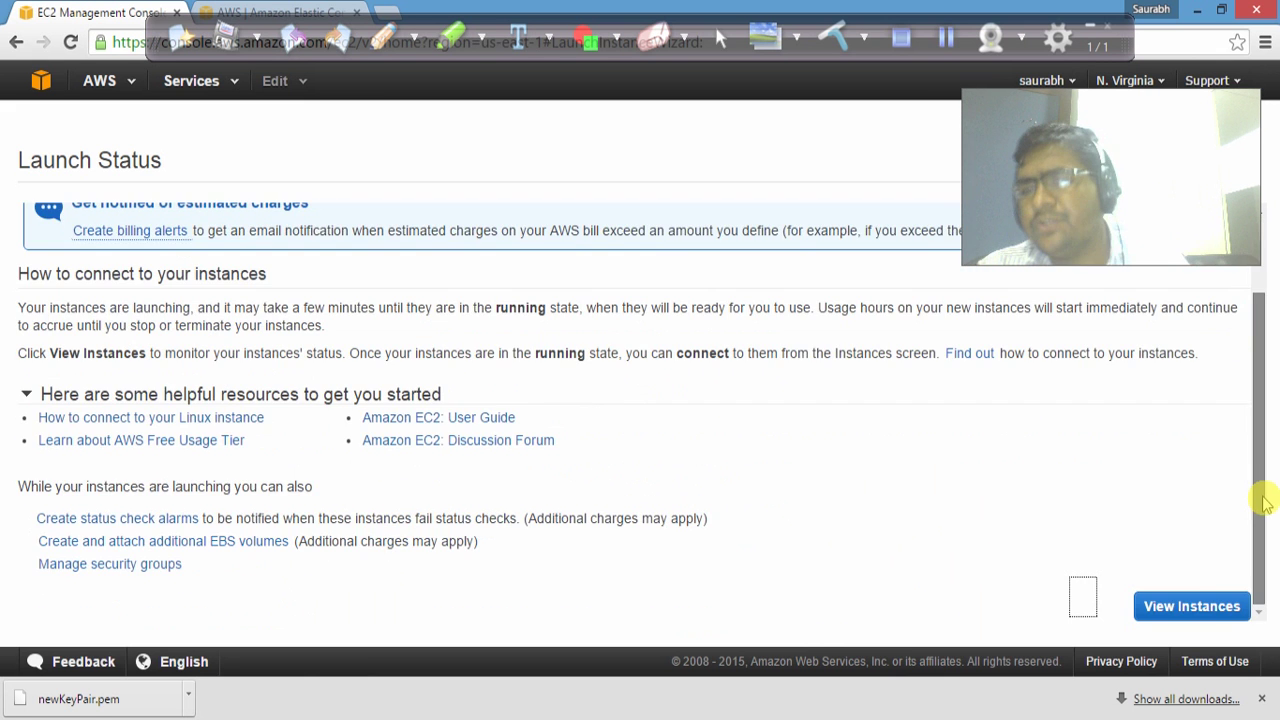
left_click(1155, 604)
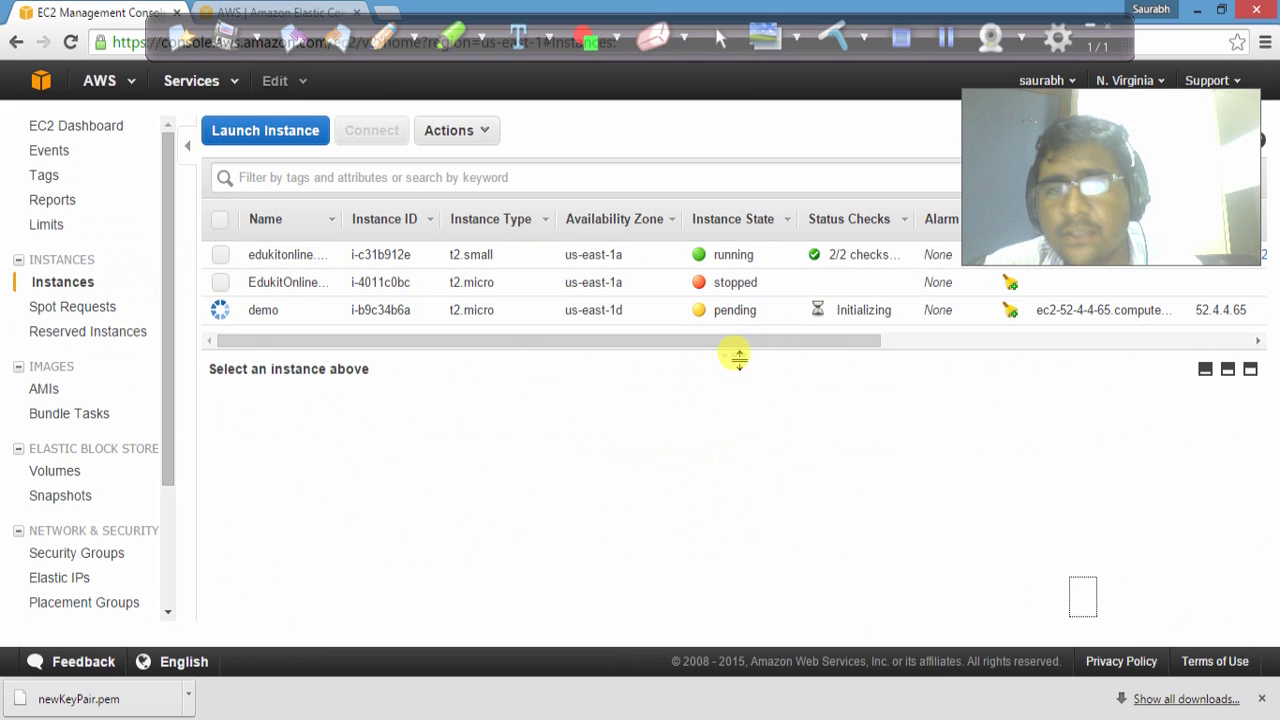
Step: Select the demo instance and enlarge its details area to examine the description, including public DNS, IP addresses and security groups
left_click_drag(742, 492, 742, 484)
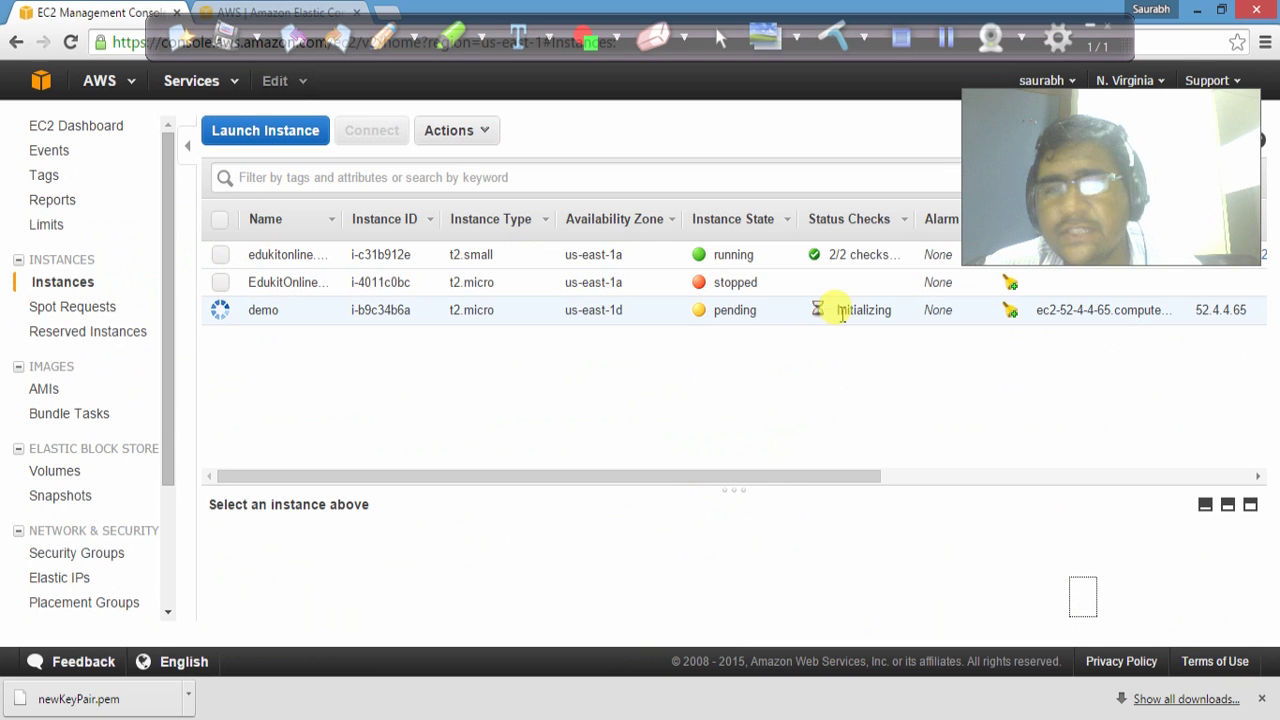
left_click(800, 310)
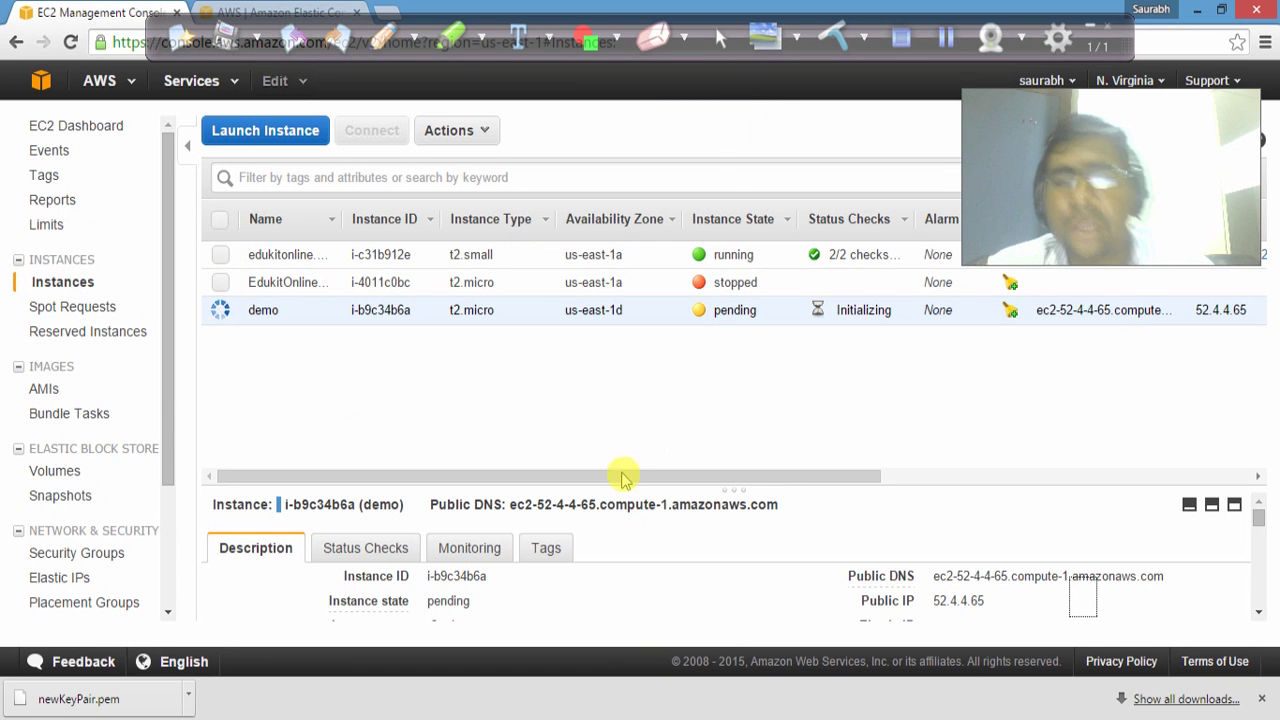
left_click_drag(620, 478, 740, 378)
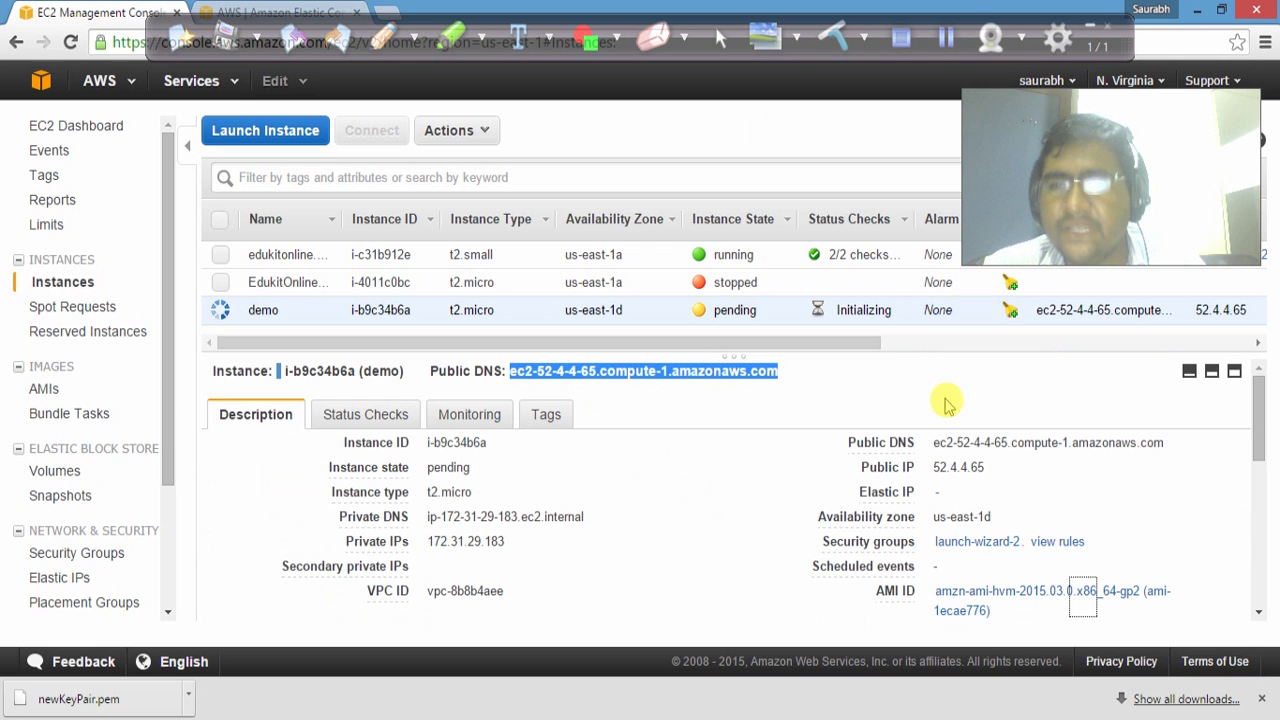
mouse_move(1258, 402)
left_mouse_down()
mouse_move(1262, 437)
mouse_move(1261, 418)
left_mouse_up()
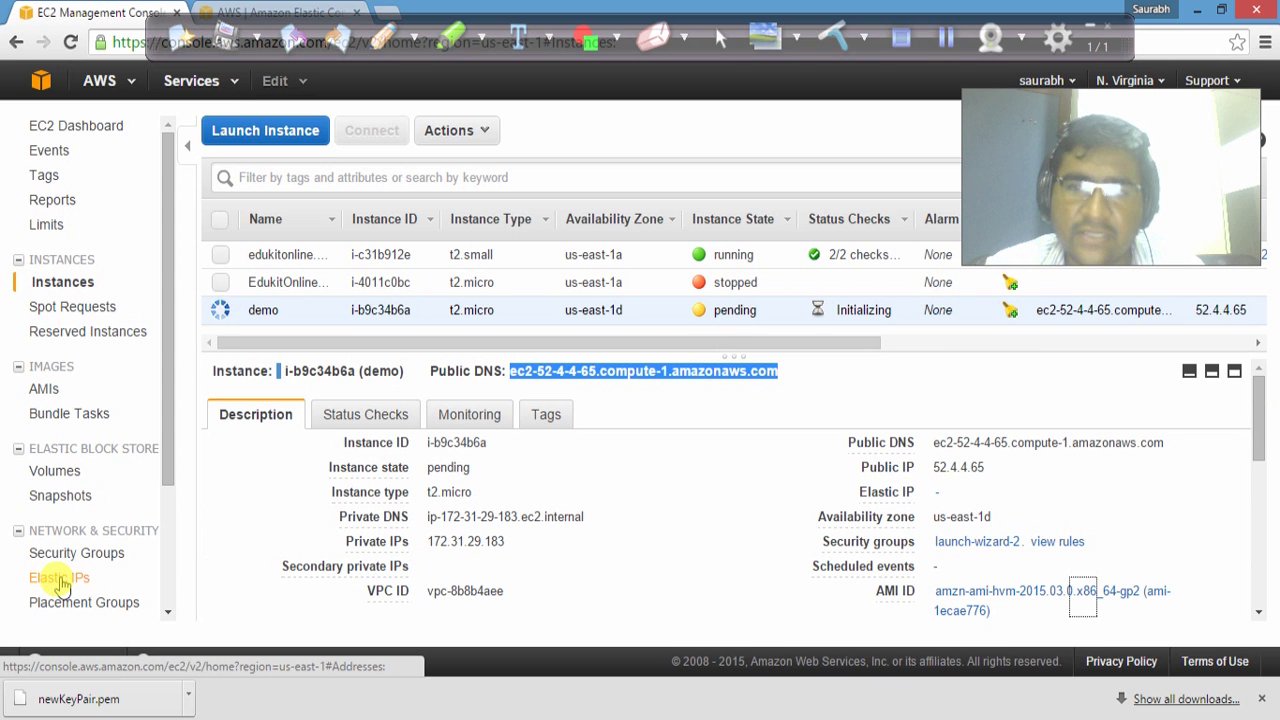
Step: Highlight the demo instance's full public DNS address in the details heading to point out the connection address
left_click(607, 387)
left_click_drag(607, 387, 430, 371)
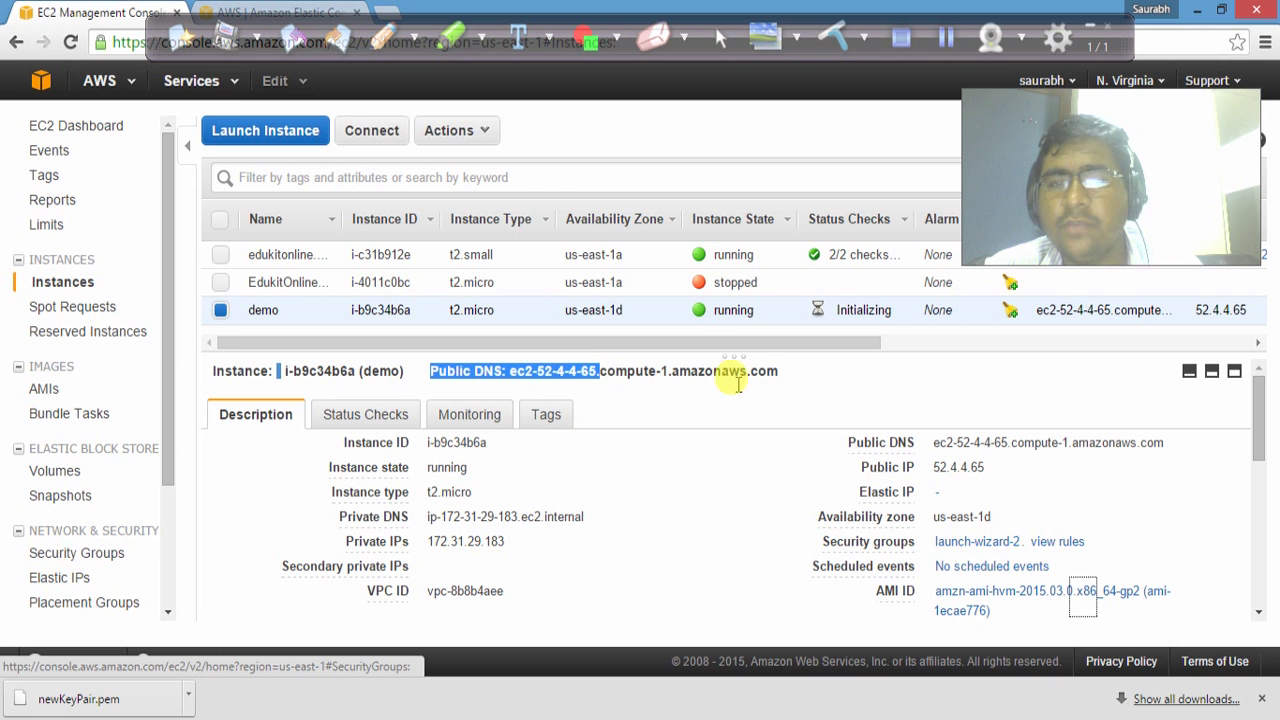
left_click_drag(738, 385, 778, 371)
left_click(975, 372)
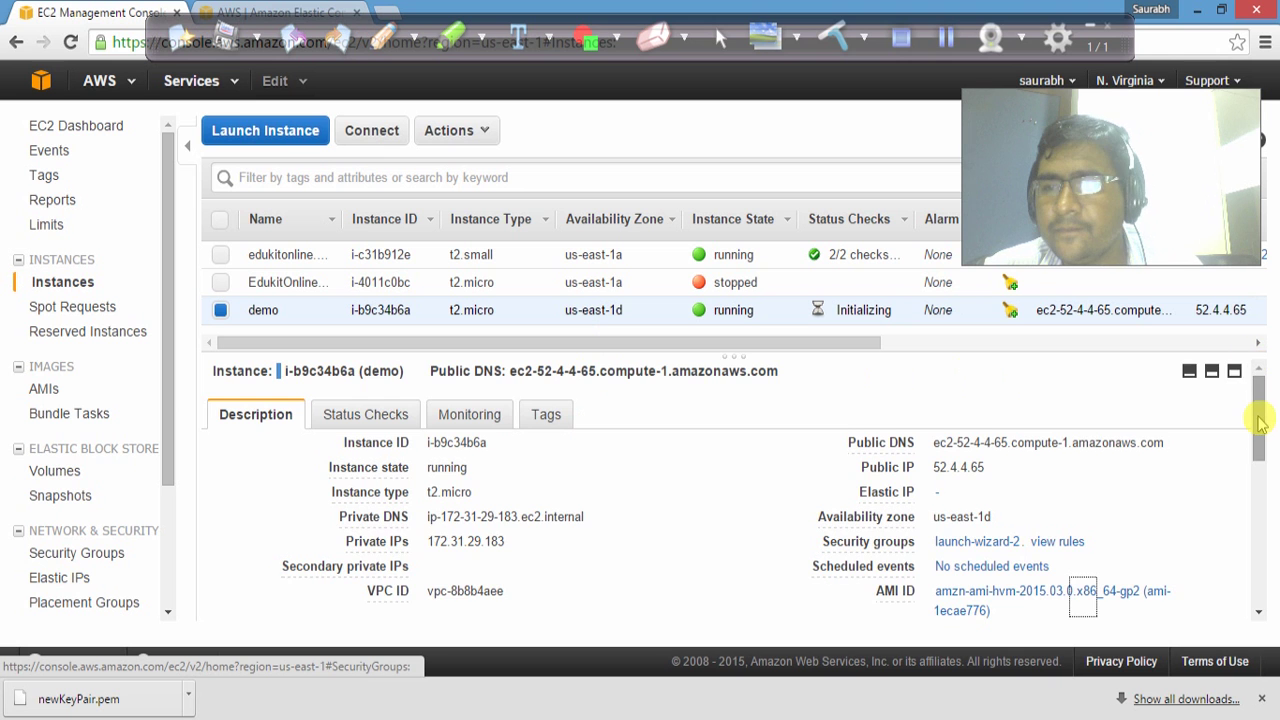
left_click_drag(1260, 429, 1262, 395)
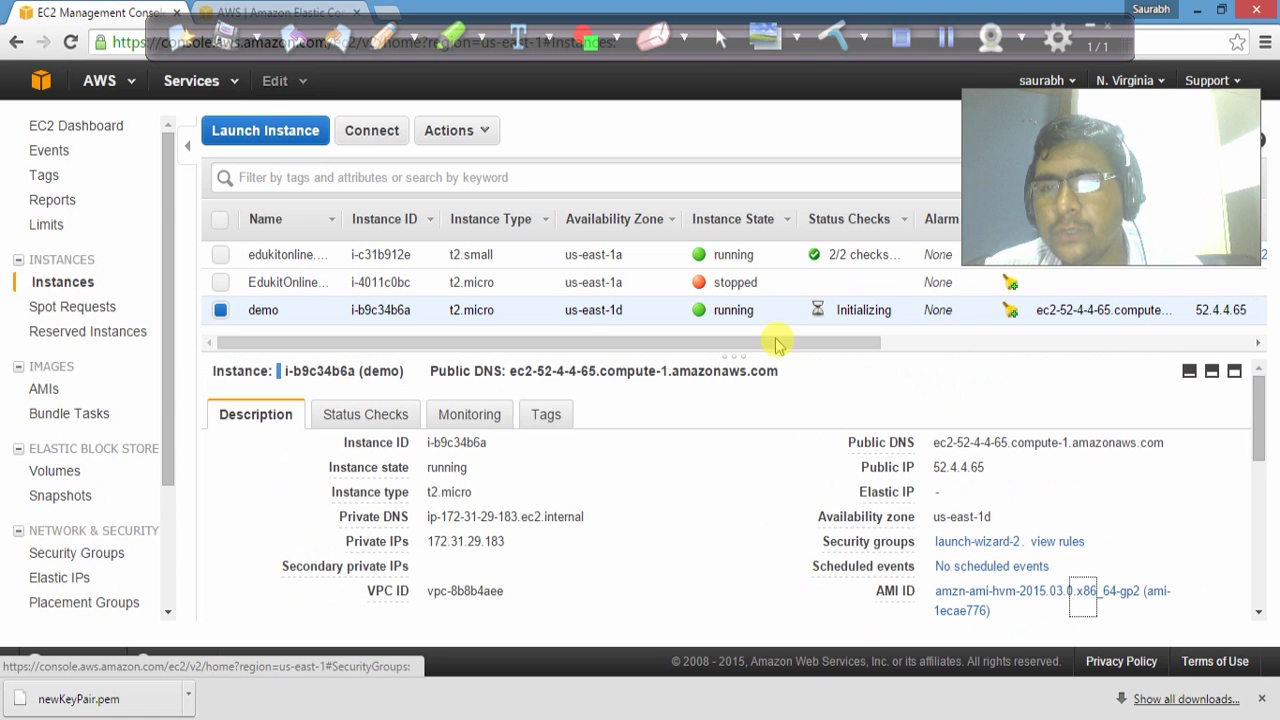
left_click_drag(748, 371, 775, 385)
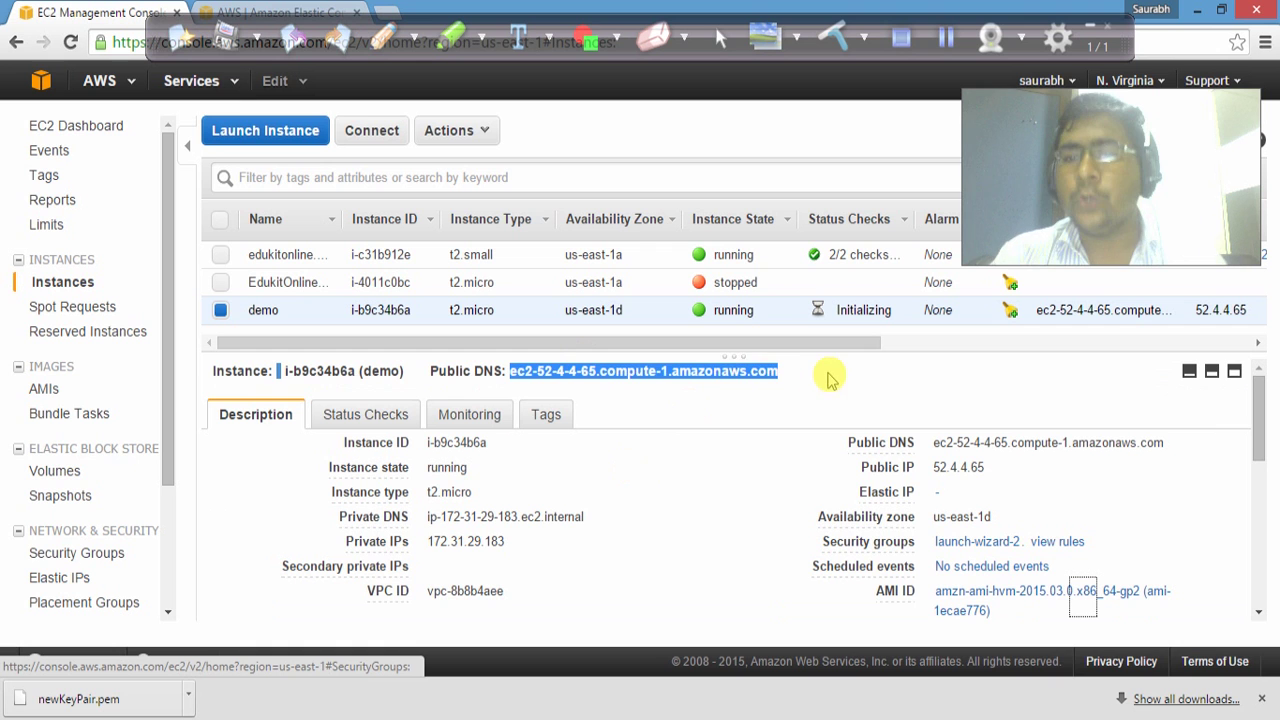
triple_click(785, 372)
left_click_drag(778, 371, 529, 371)
triple_click(529, 371)
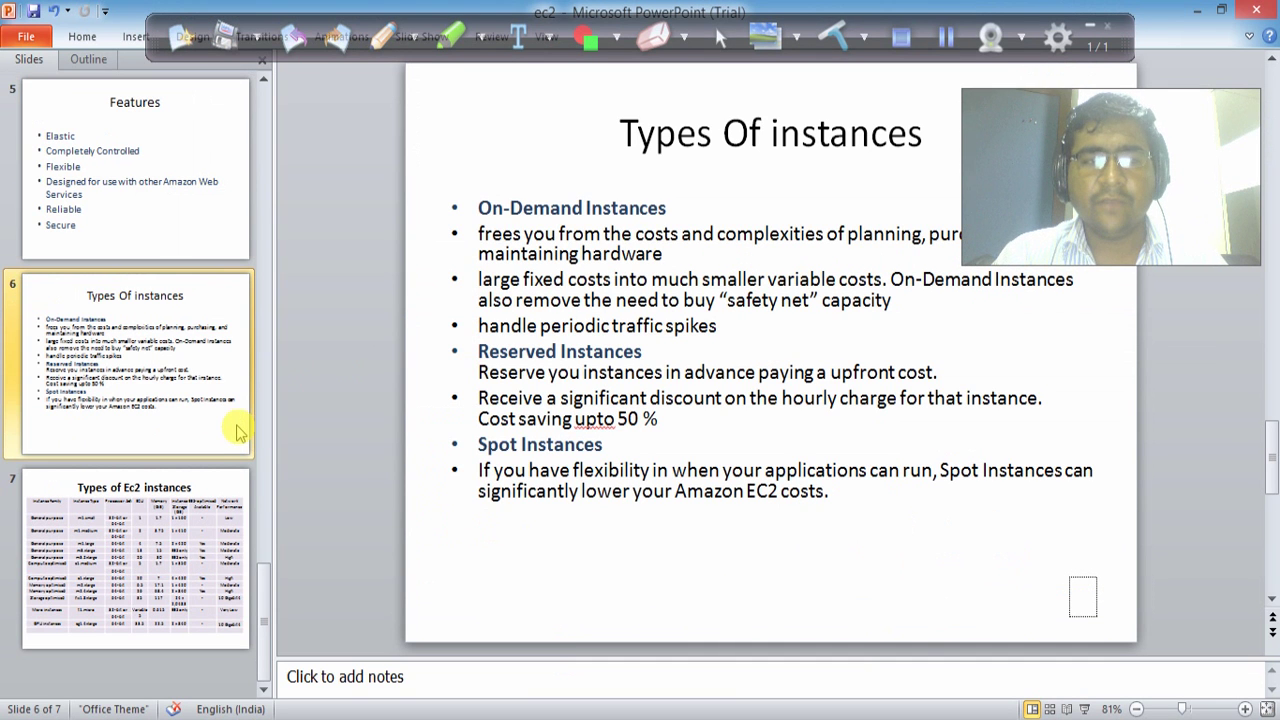
Step: Switch to the ec2 PowerPoint presentation and start the slide show from the Types Of instances slide
left_click(1076, 708)
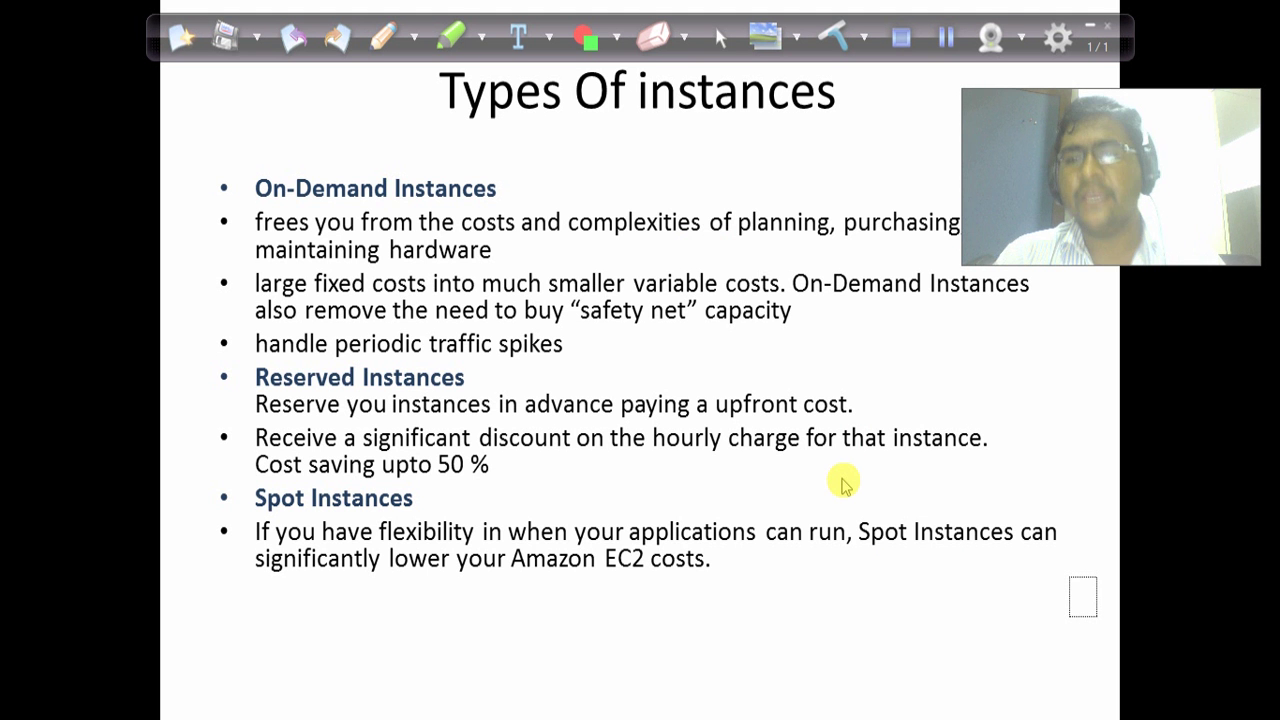